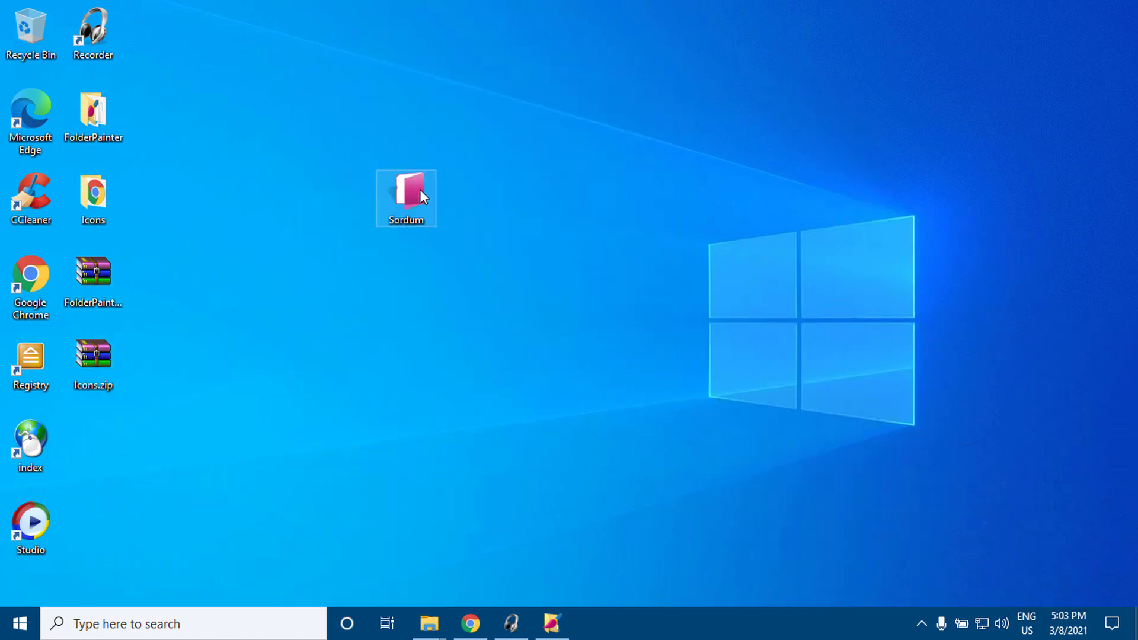
Choose Default Folder Icon for the pink Sordum folder from its Change Folder Icon menu
right_click(420, 189)
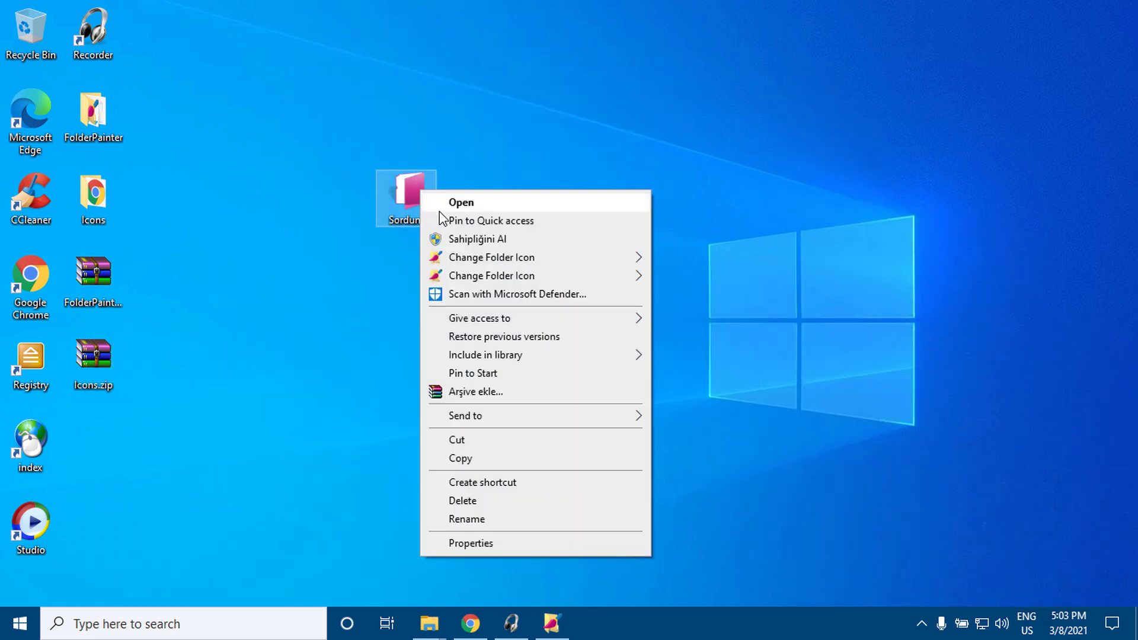
mouse_move(498, 257)
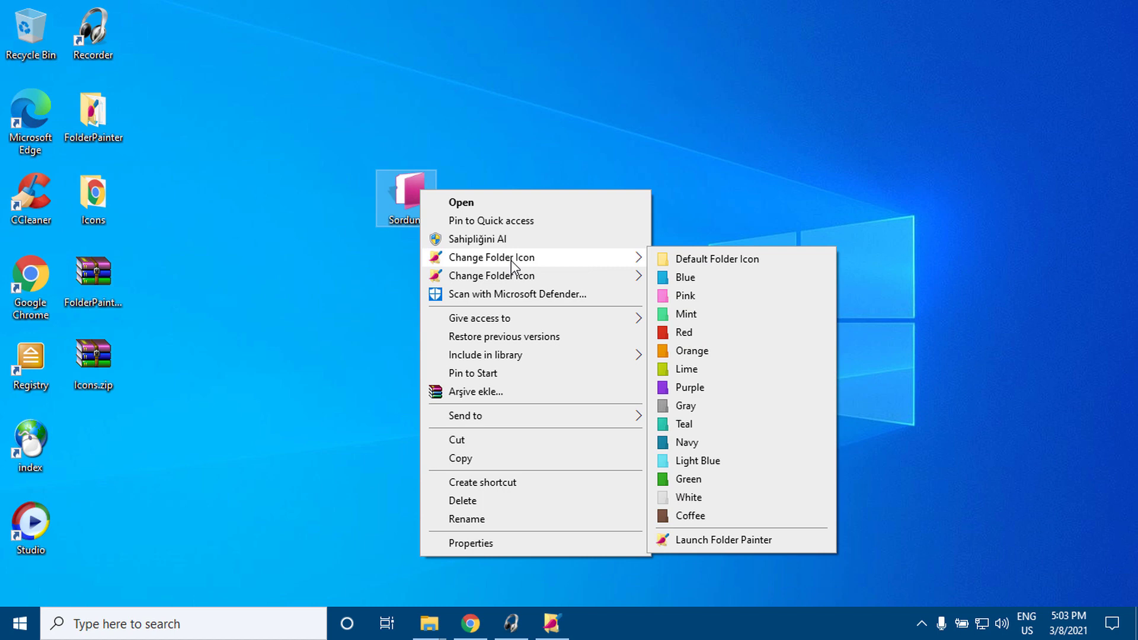
mouse_move(513, 276)
left_click(716, 281)
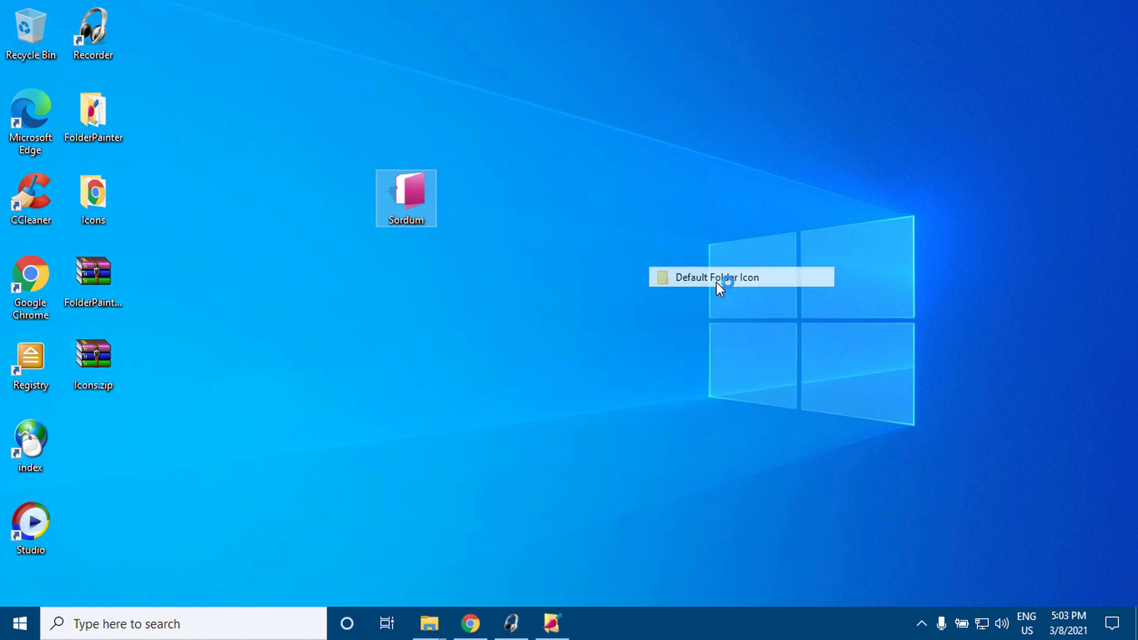
Glance inside the Sordum folder, then uninstall Folder Painter's folder colour menus
double_click(418, 208)
left_click(596, 94)
left_click(552, 623)
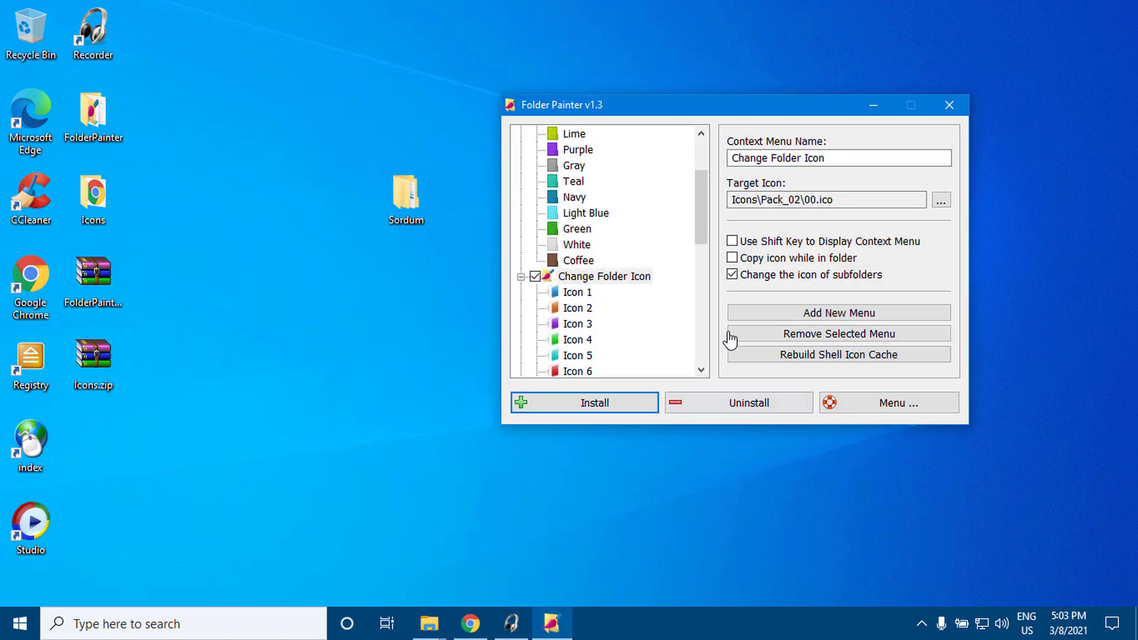
left_click_drag(699, 212, 706, 177)
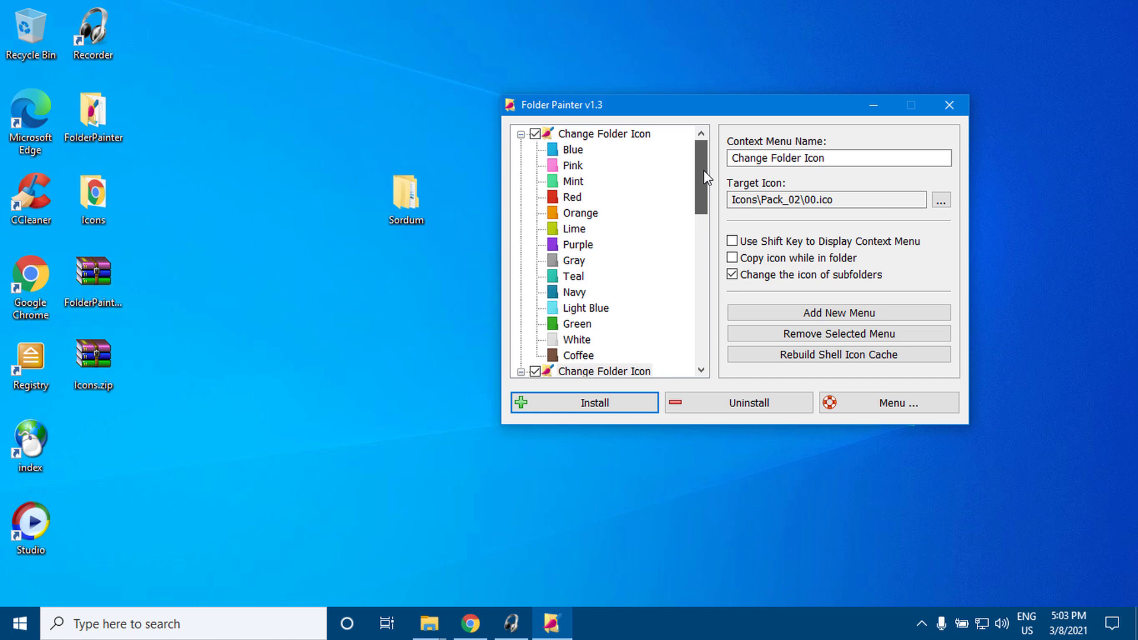
scroll(706, 183, "down", 1)
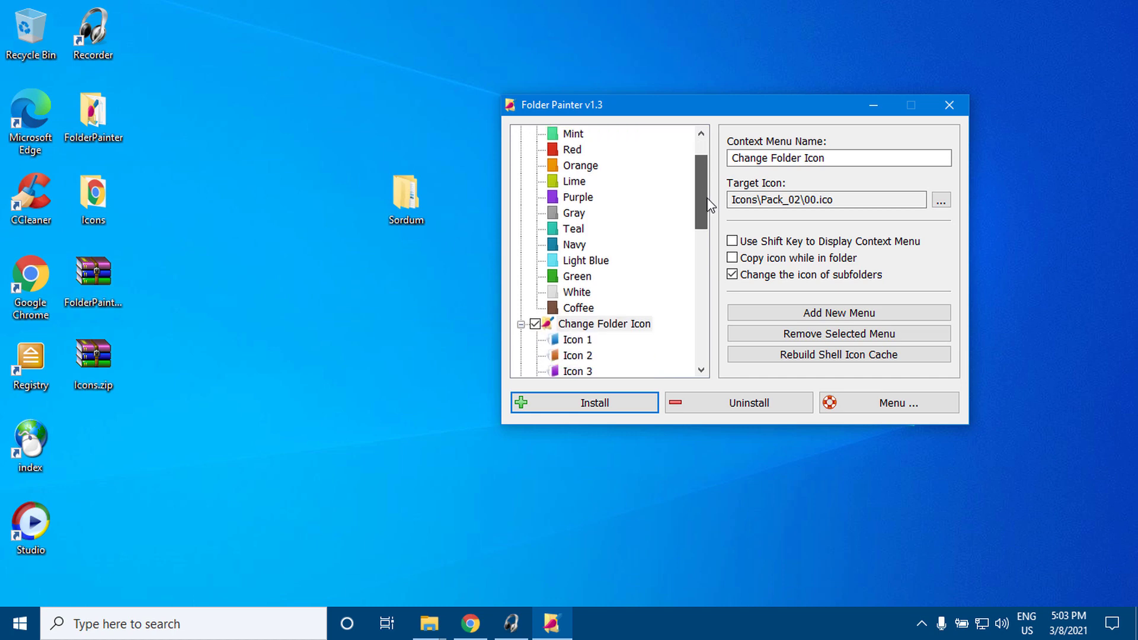
left_click(735, 407)
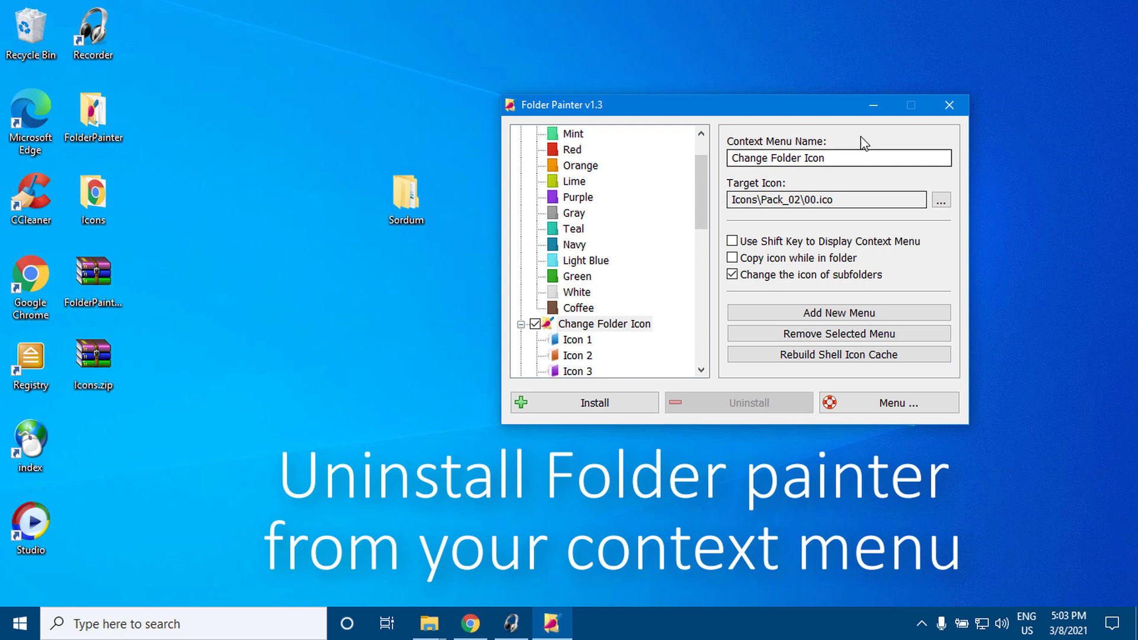
Confirm the Change Folder Icon entries are gone from Sordum's context menu
left_click(874, 105)
right_click(413, 189)
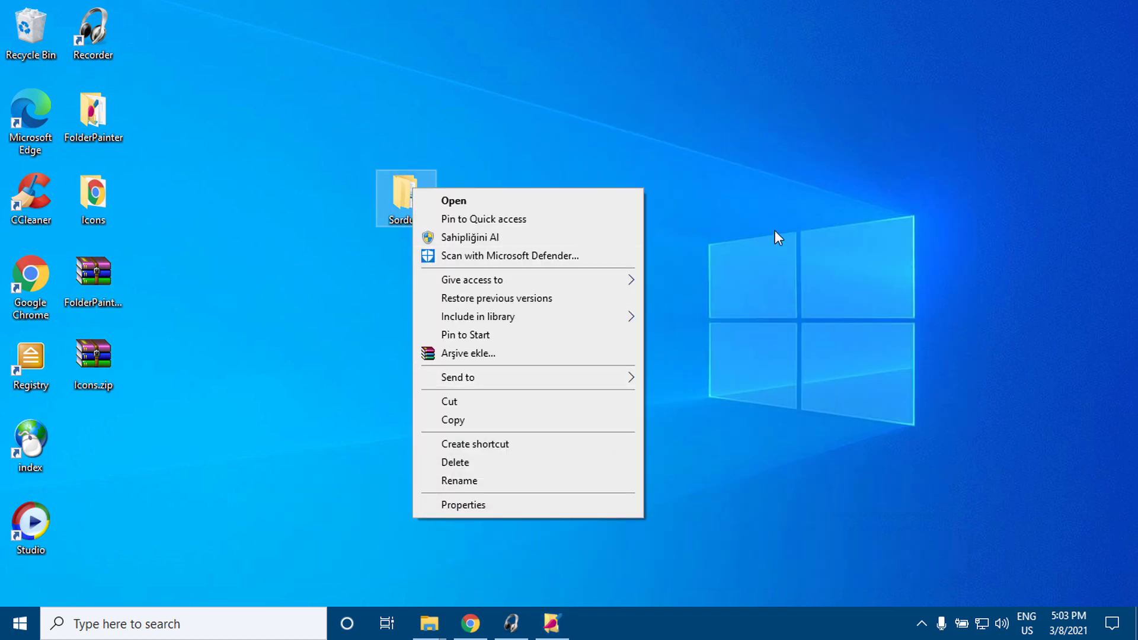
left_click(755, 206)
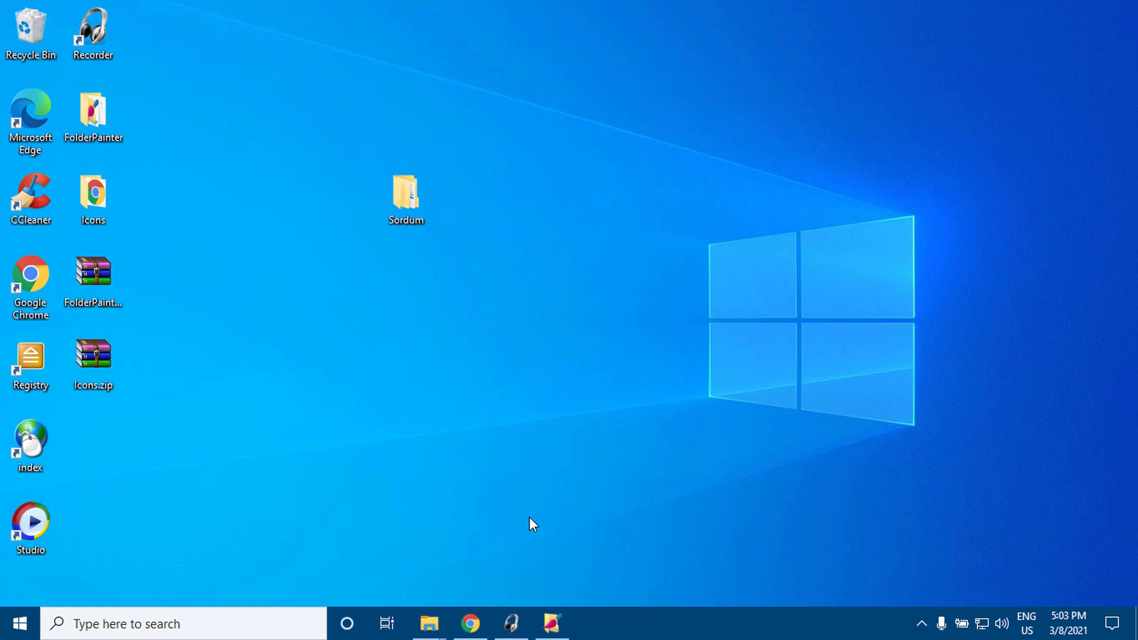
left_click(470, 623)
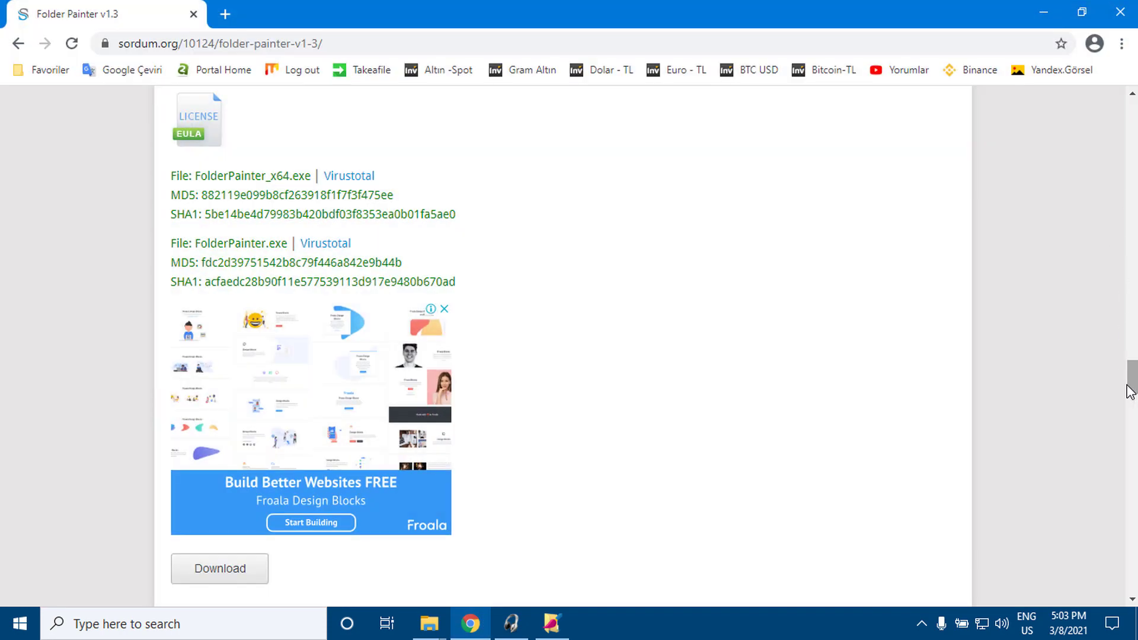
left_click_drag(1132, 392, 1132, 325)
scroll(655, 345, "down", 1)
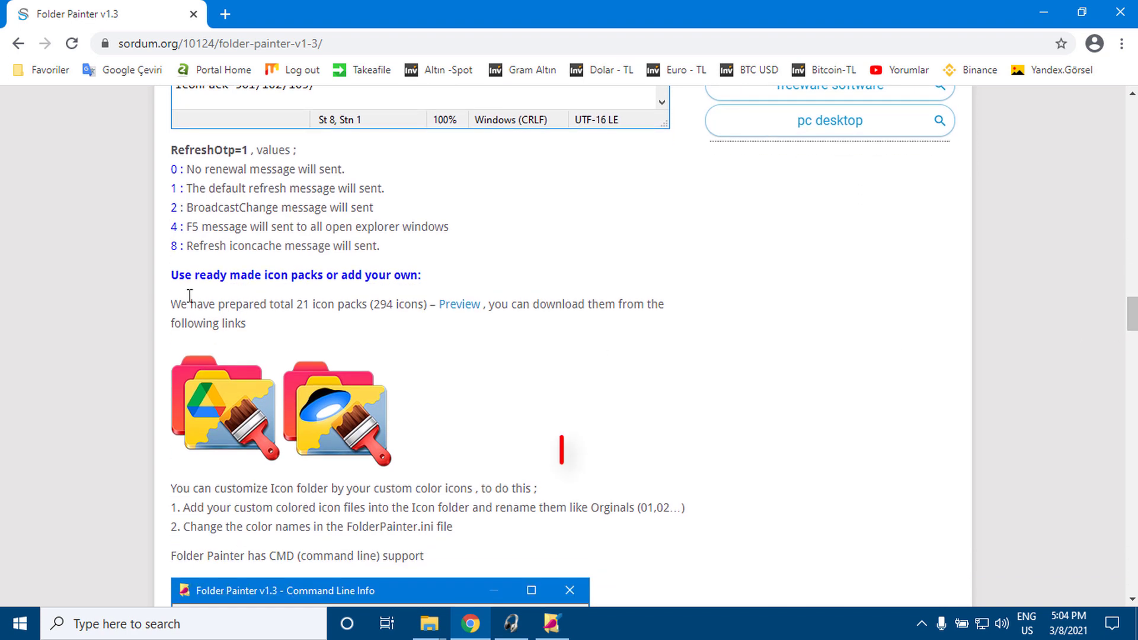
left_click_drag(172, 277, 430, 280)
left_click(430, 280)
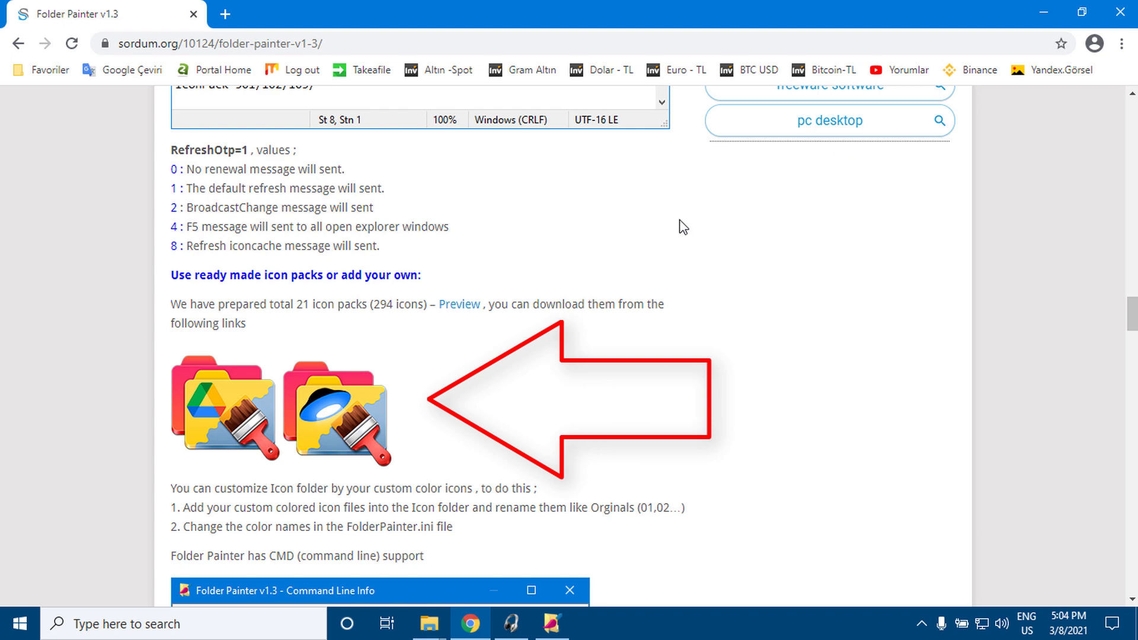
left_click(1044, 12)
left_click(93, 358)
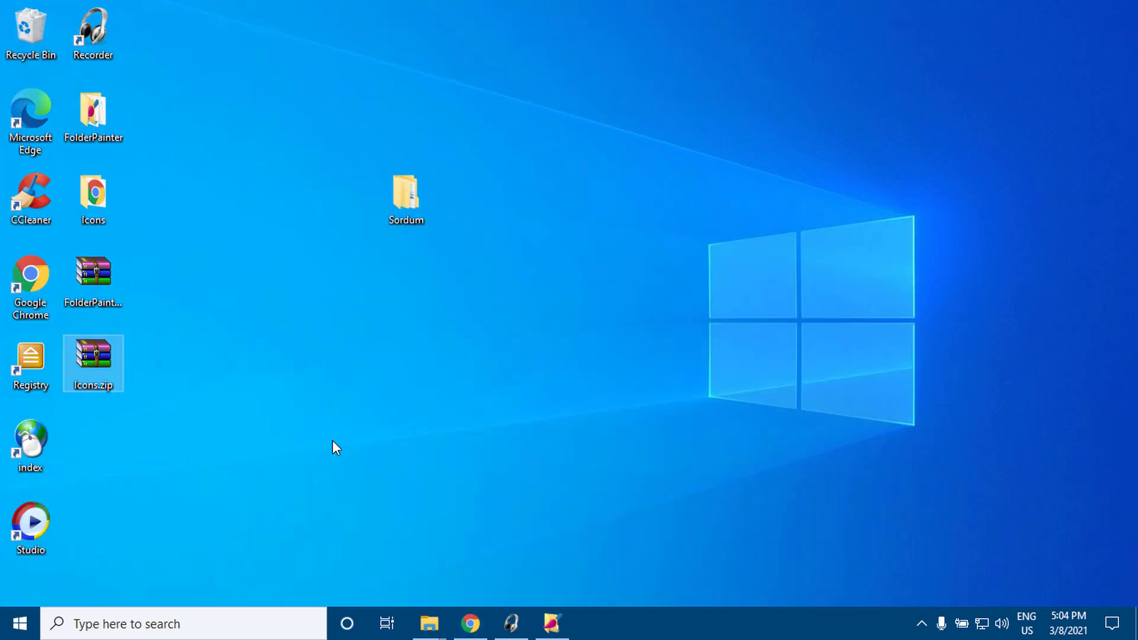
Preview the icon packs in the Icons folder's index.html down to Pack_06, then close it
double_click(94, 199)
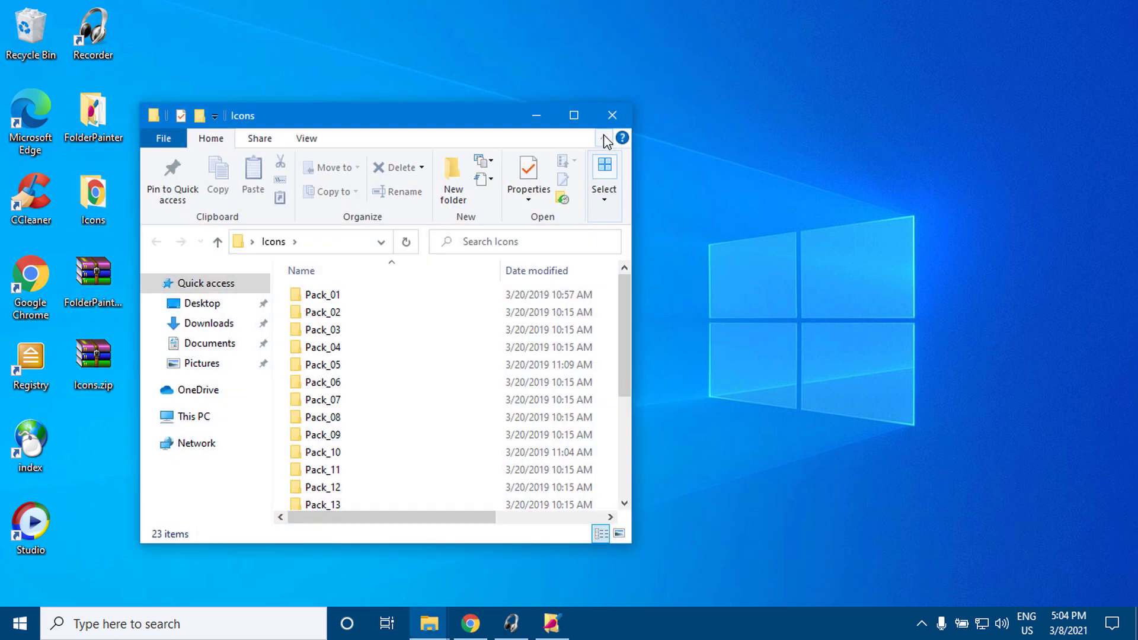
left_click(573, 115)
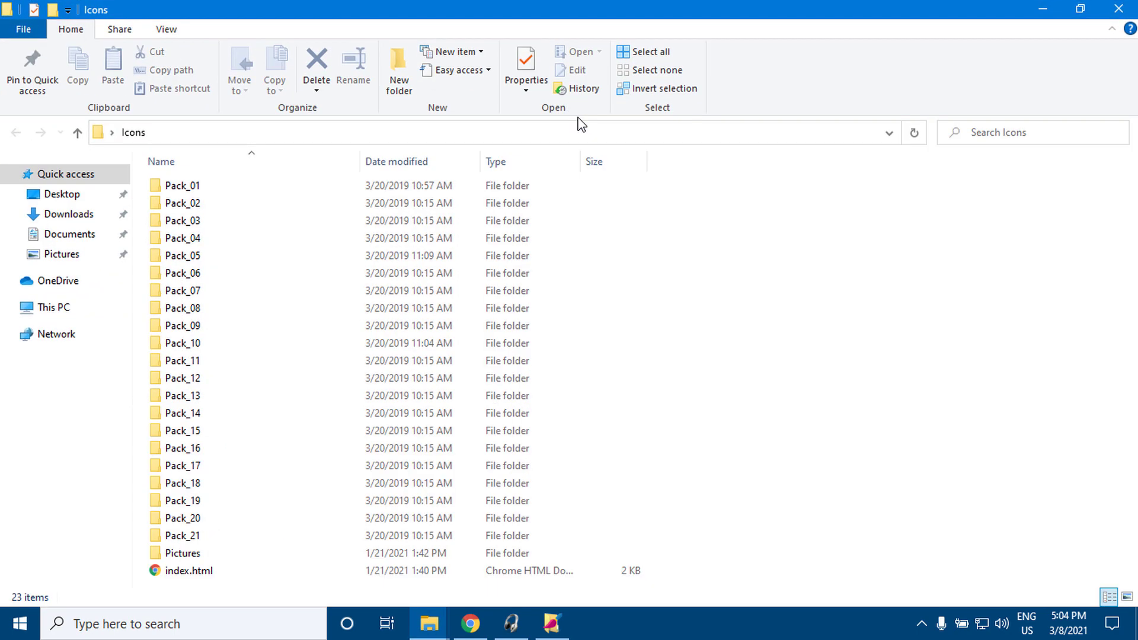
double_click(191, 575)
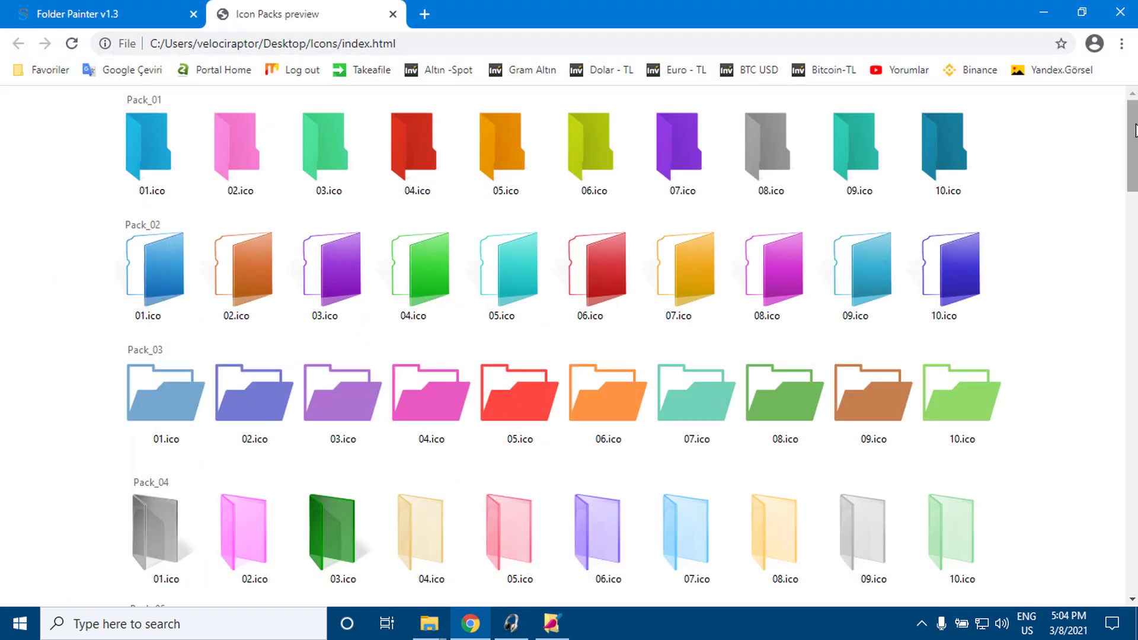
scroll(1132, 178, "down", 5)
scroll(1129, 208, "down", 2)
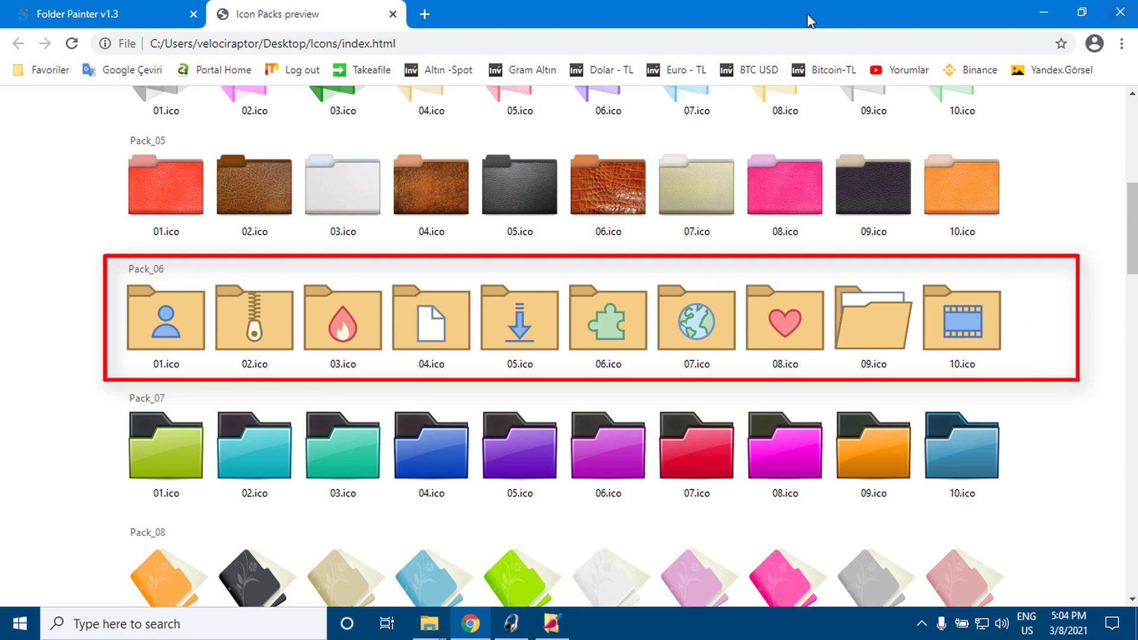
left_click(393, 14)
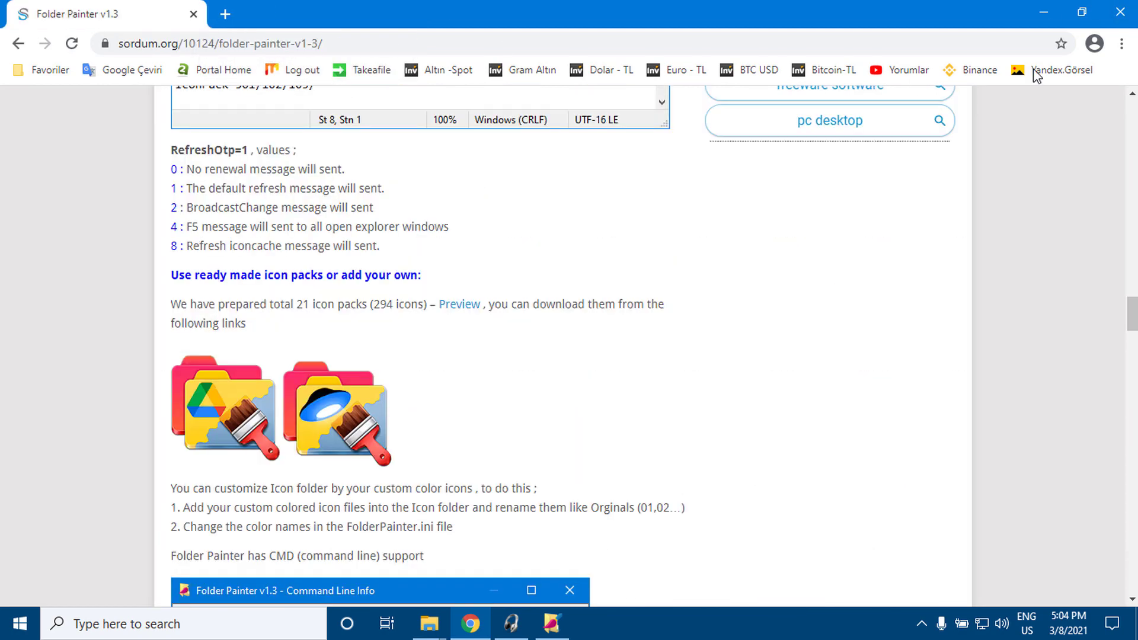
left_click(1044, 14)
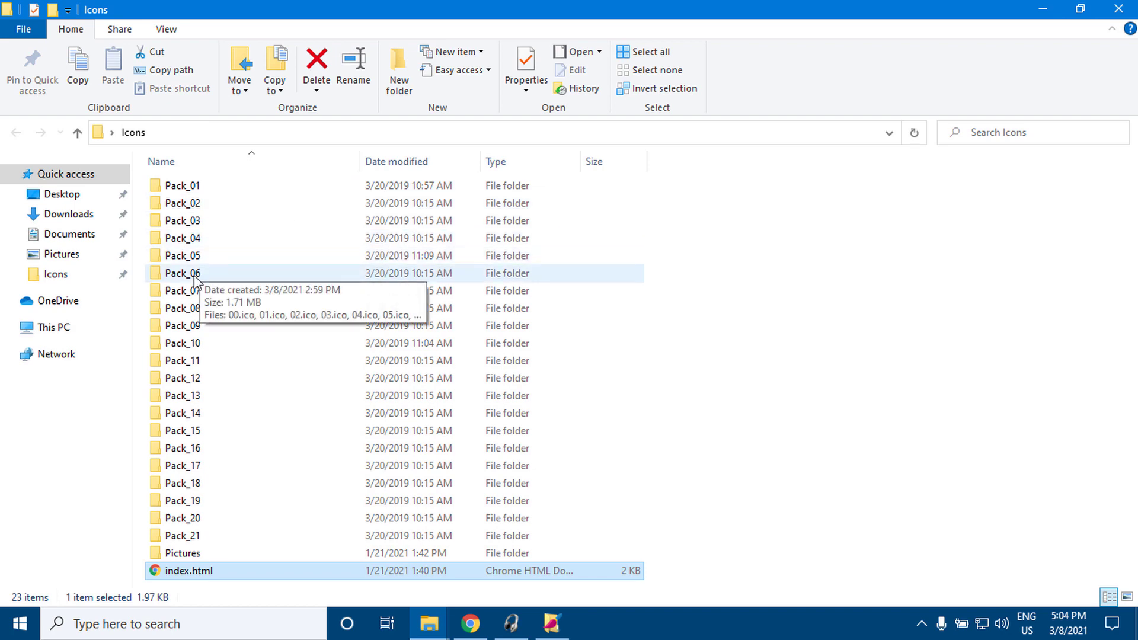
Copy the Pack_06 icon pack into Folder Painter's own Icons folder
right_click(194, 274)
left_click(246, 509)
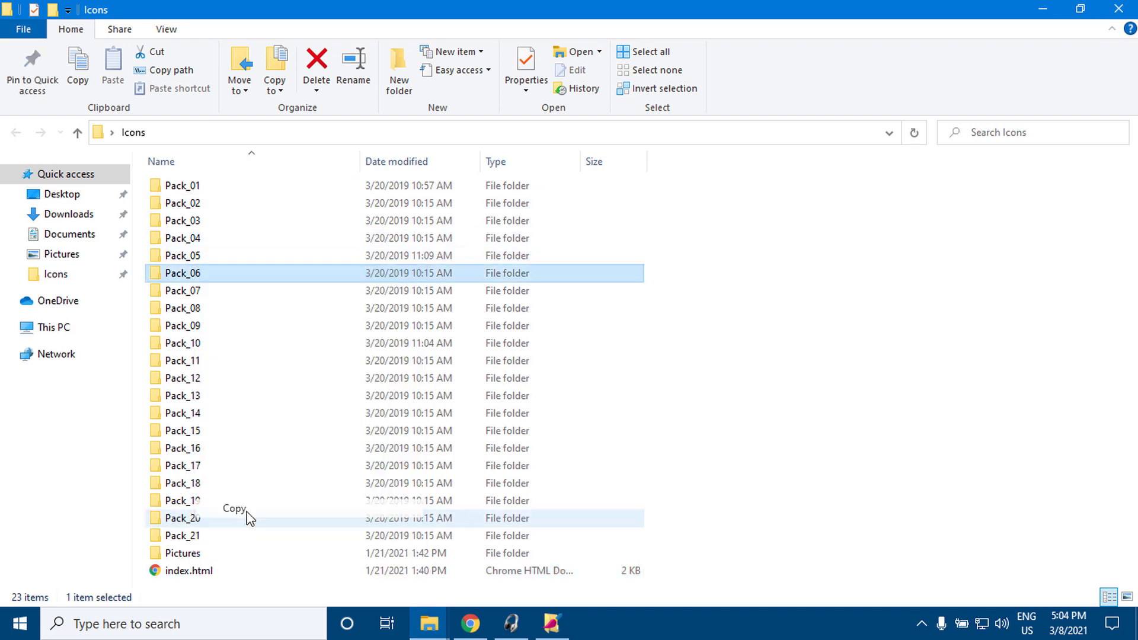
left_click(1044, 10)
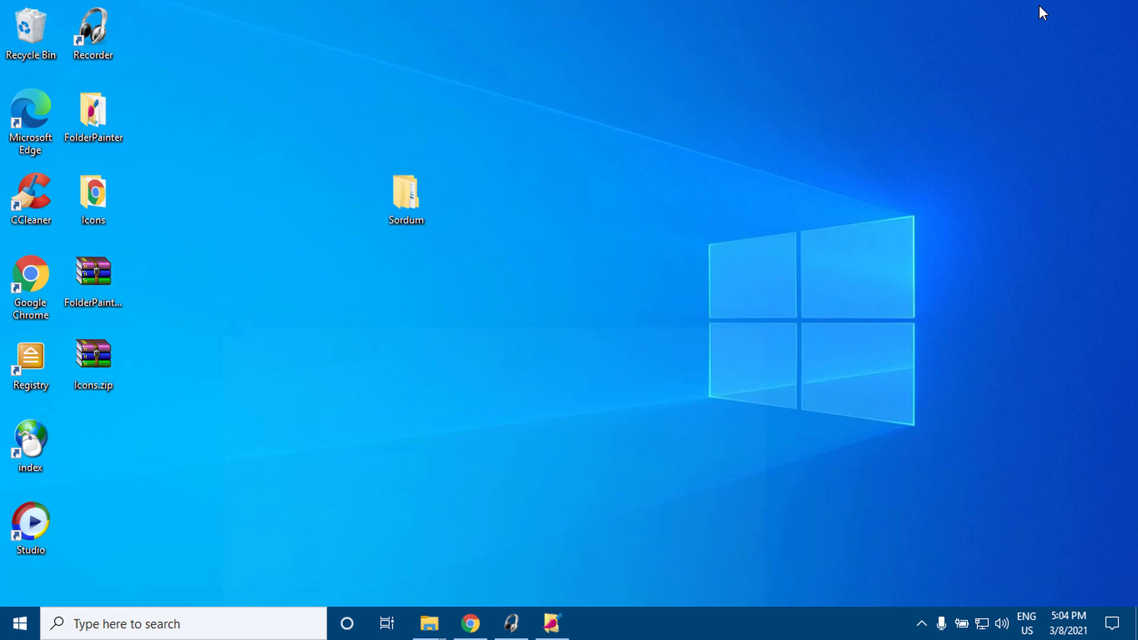
double_click(93, 112)
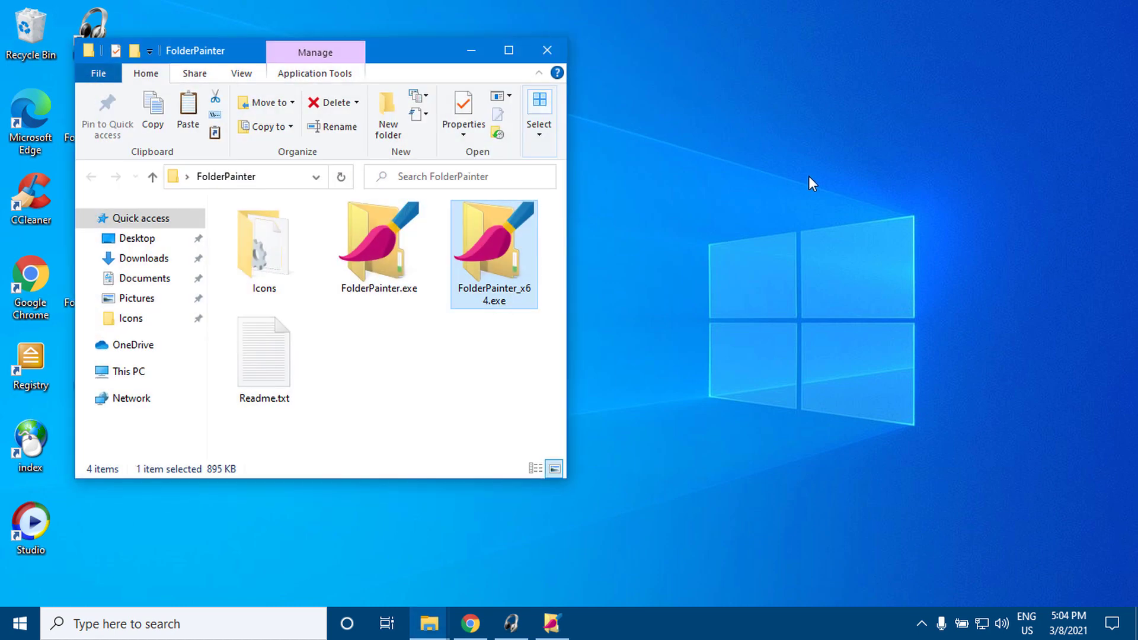
double_click(294, 253)
right_click(309, 340)
left_click(372, 155)
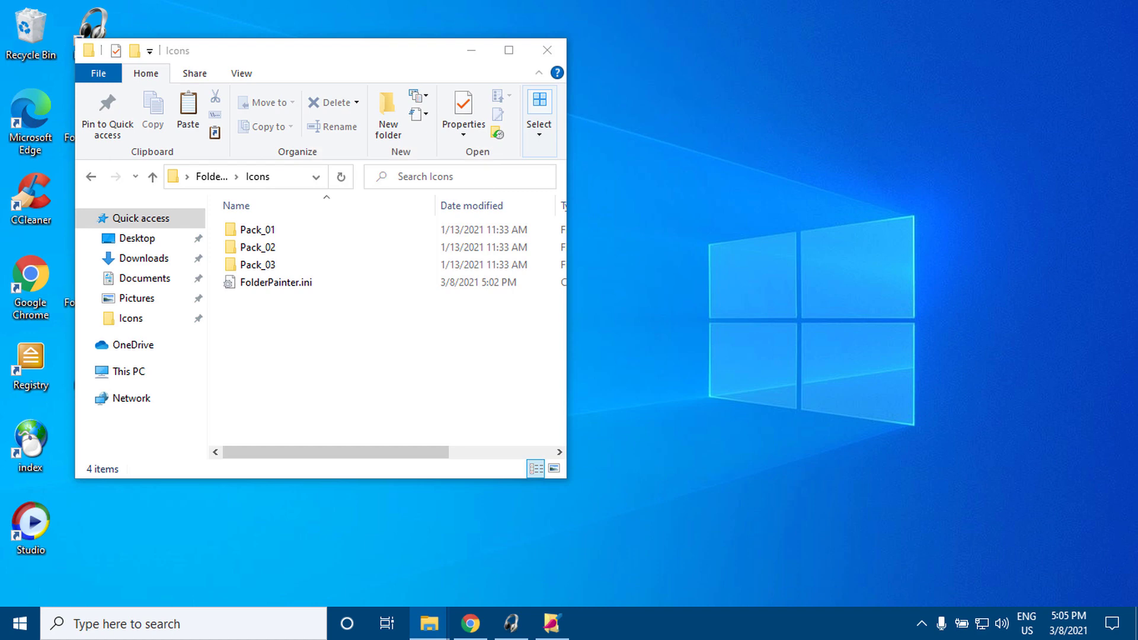
left_click(471, 51)
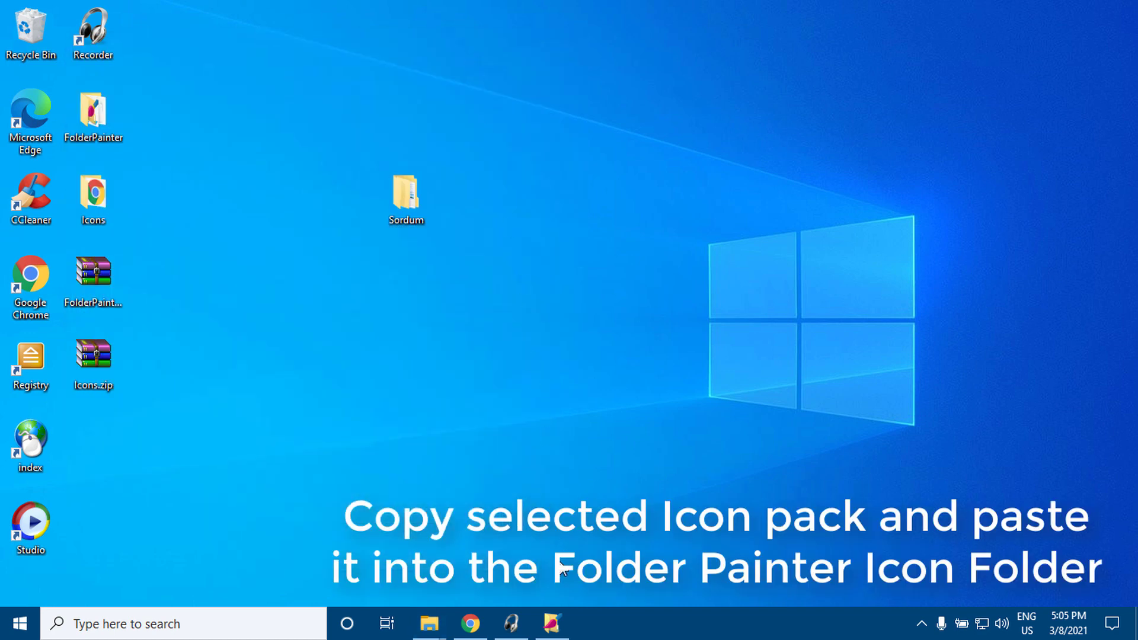
Check Sordum's context menu, then reopen the desktop FolderPainter folder
left_click(552, 623)
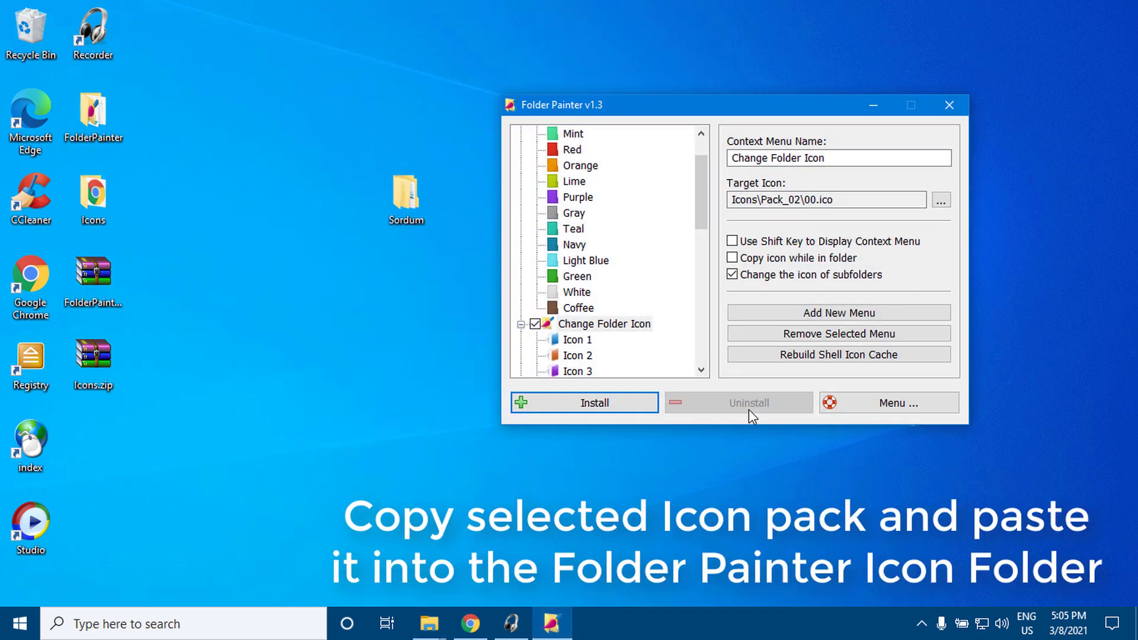
right_click(417, 202)
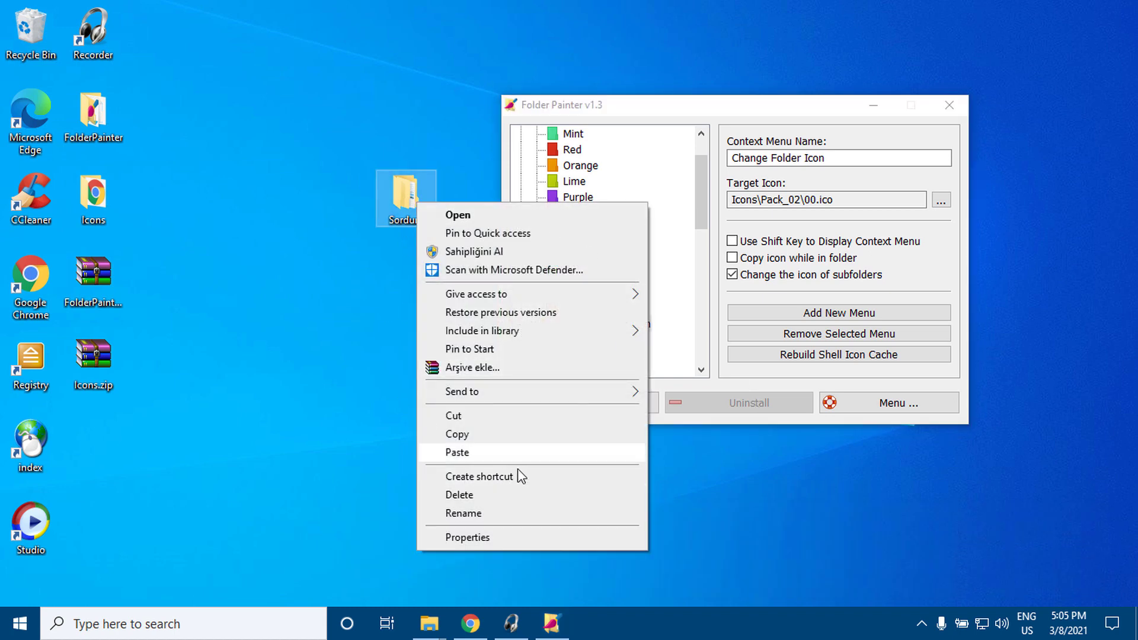
left_click(872, 107)
double_click(119, 124)
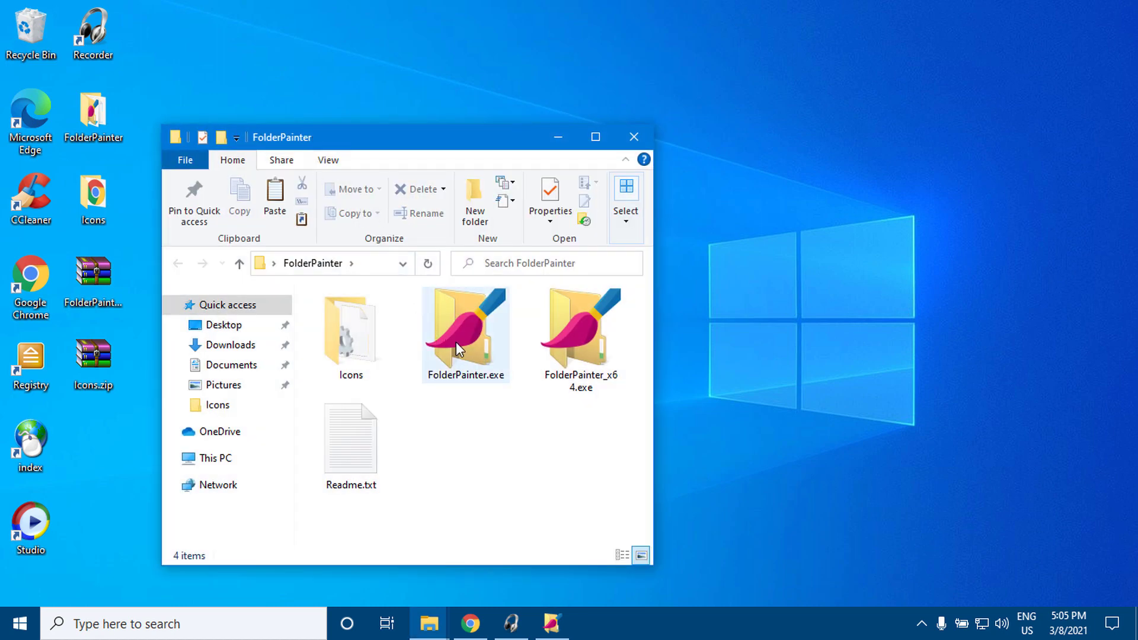
Rename the Pack_01 folder in Icons to Pack_01x
double_click(351, 332)
left_click(358, 318)
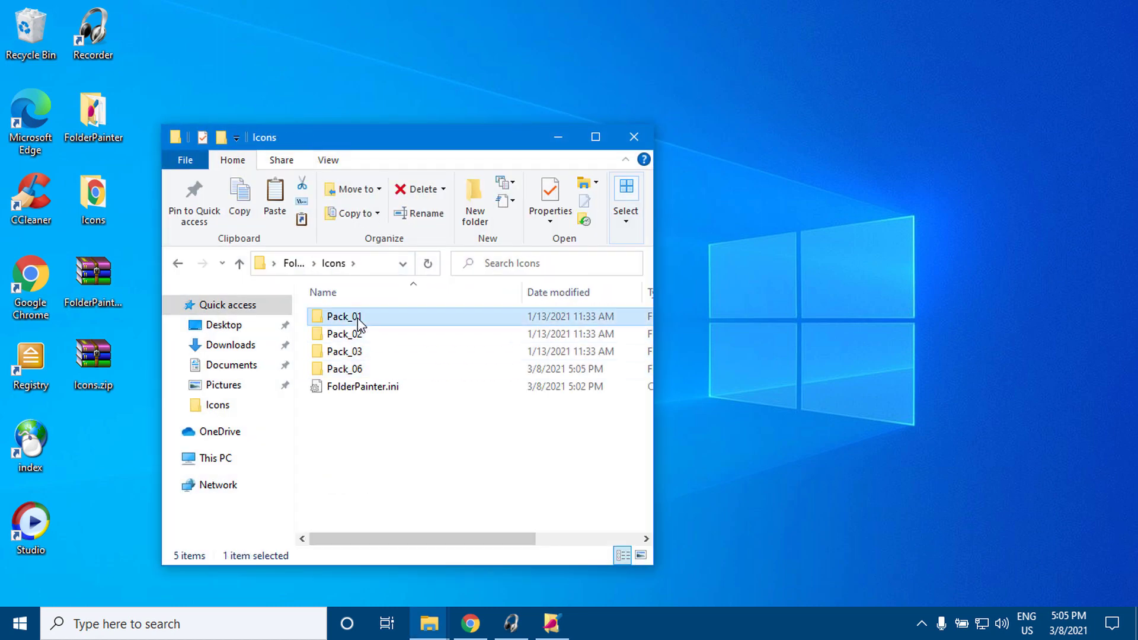
right_click(357, 318)
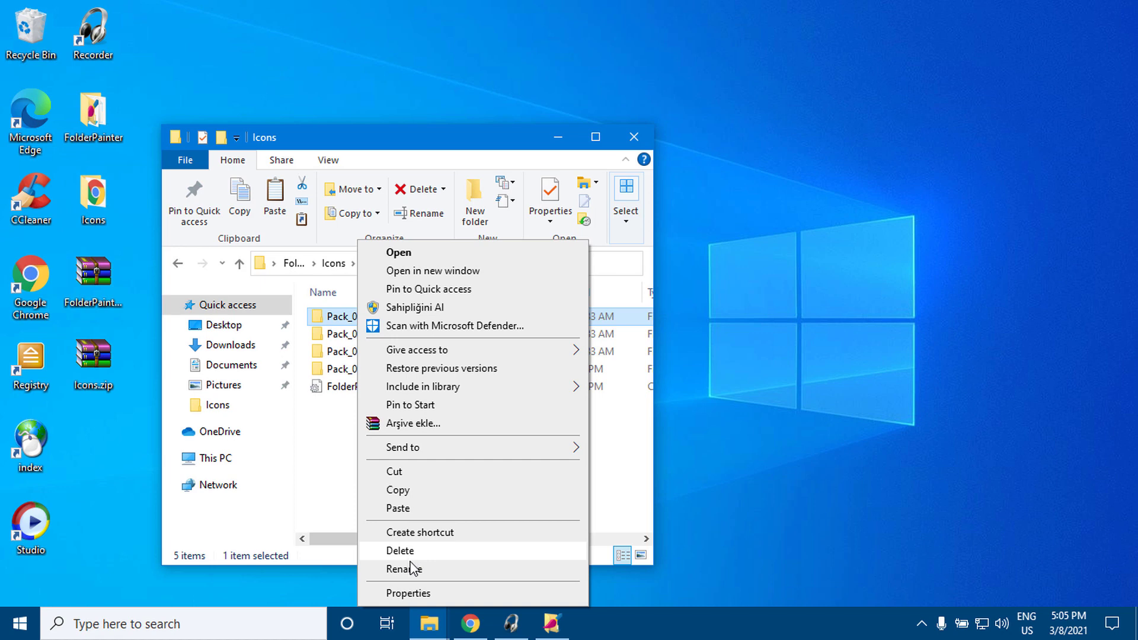
left_click(409, 568)
left_click(372, 317)
type("x")
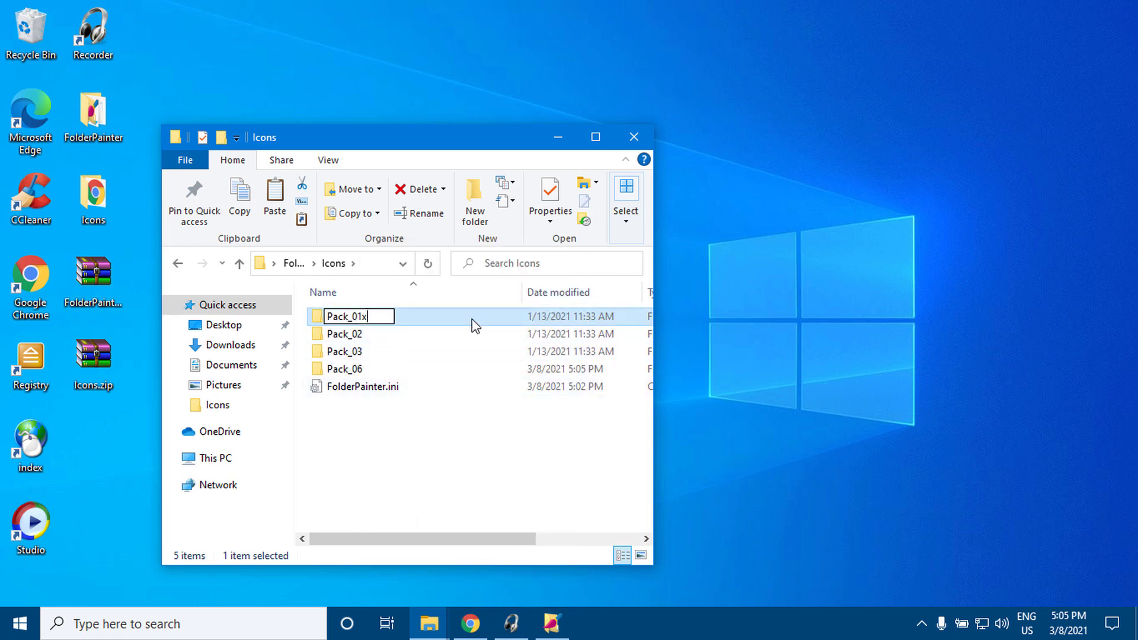
key("Return")
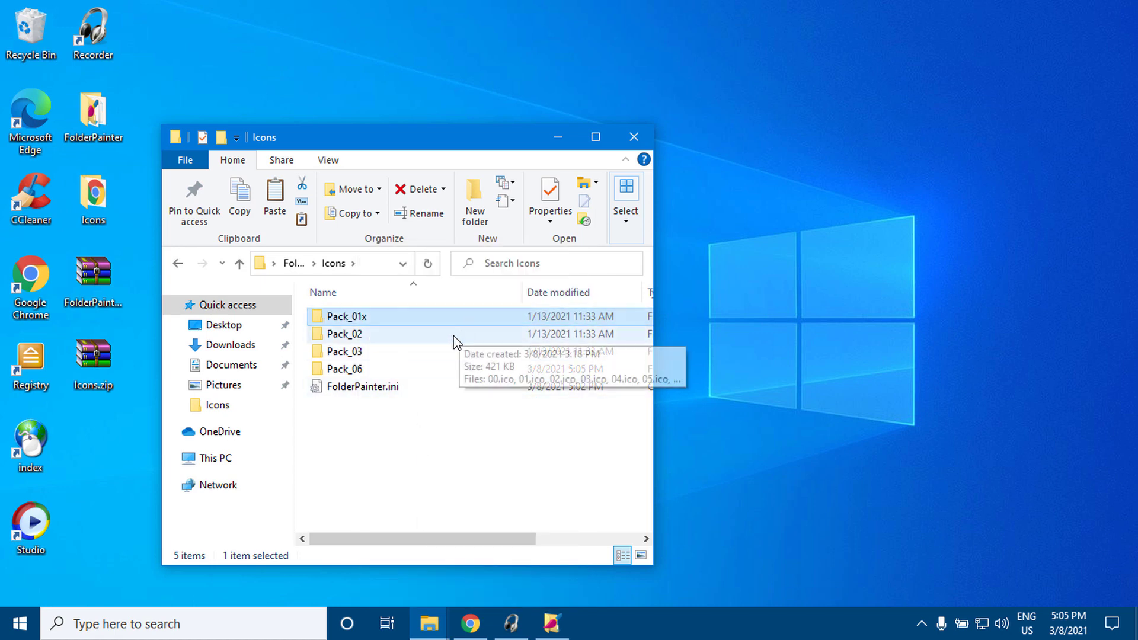
Rename Pack_06 to Pack_01 and minimize the Icons window
right_click(355, 373)
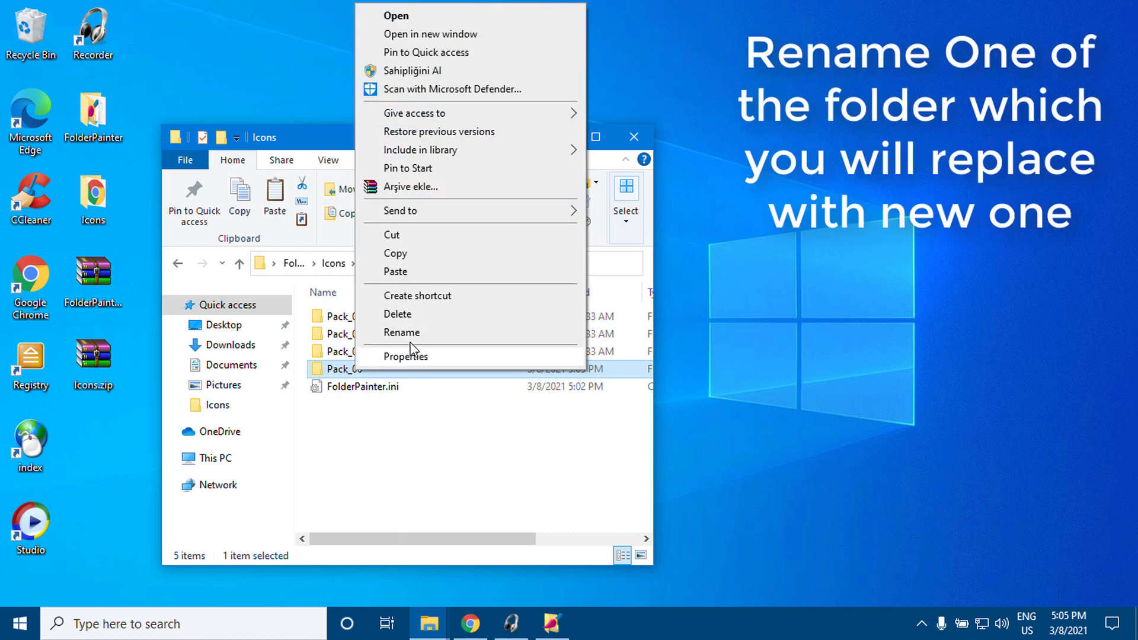
left_click(401, 330)
left_click(375, 368)
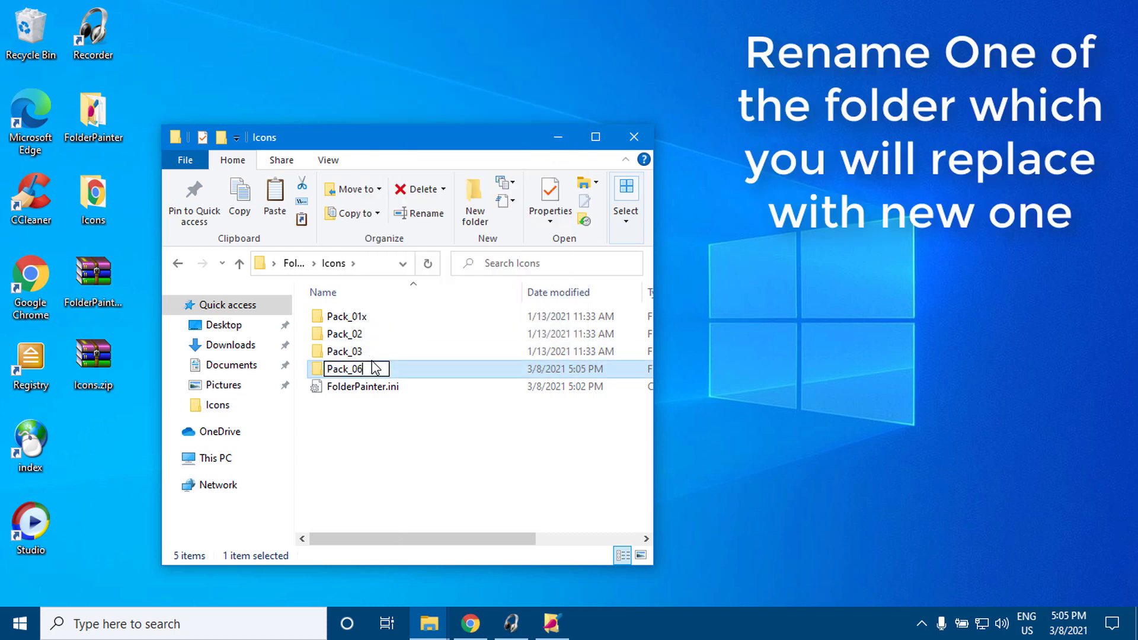
key("Return")
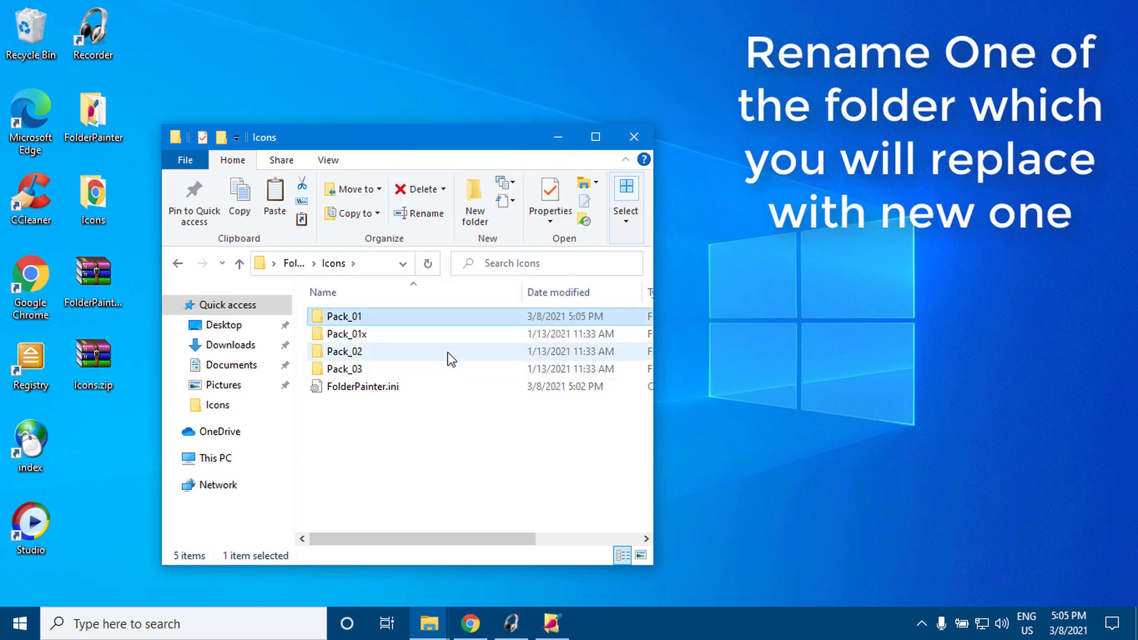
left_click(558, 138)
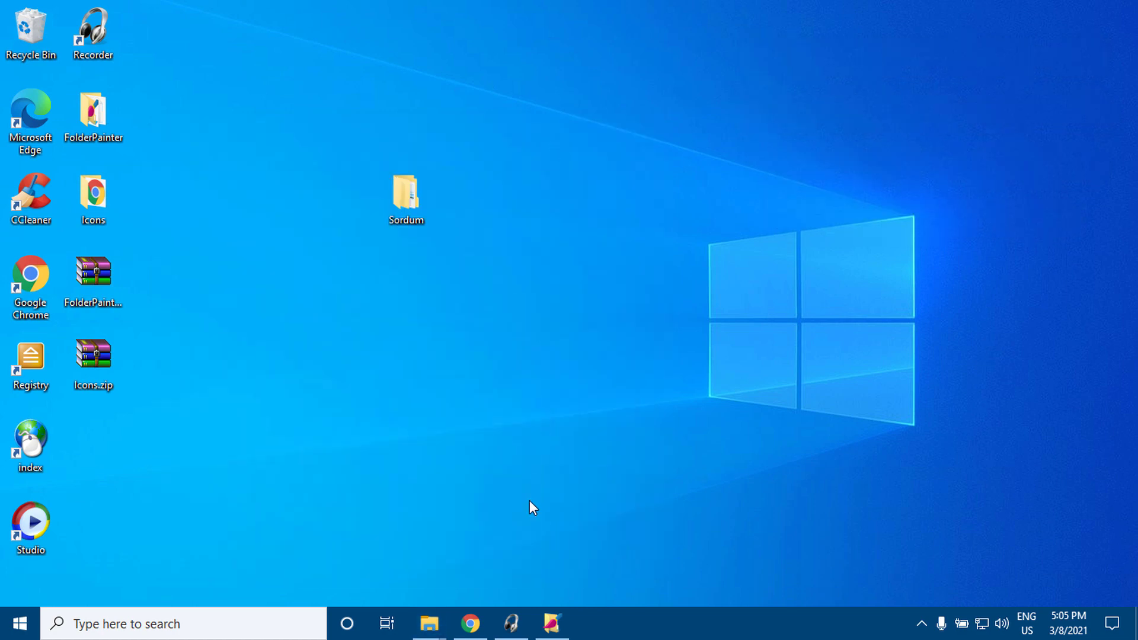
Install the top Change Folder Icon menu with Pack_01 icons and subfolder icon changes enabled
left_click(553, 622)
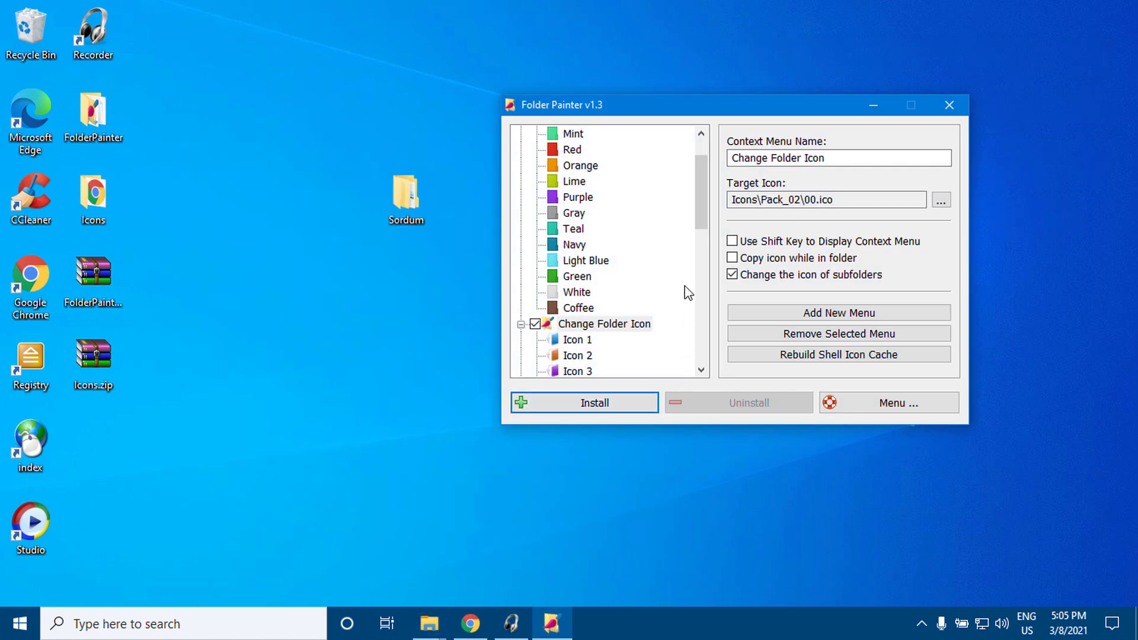
left_click_drag(701, 224, 707, 205)
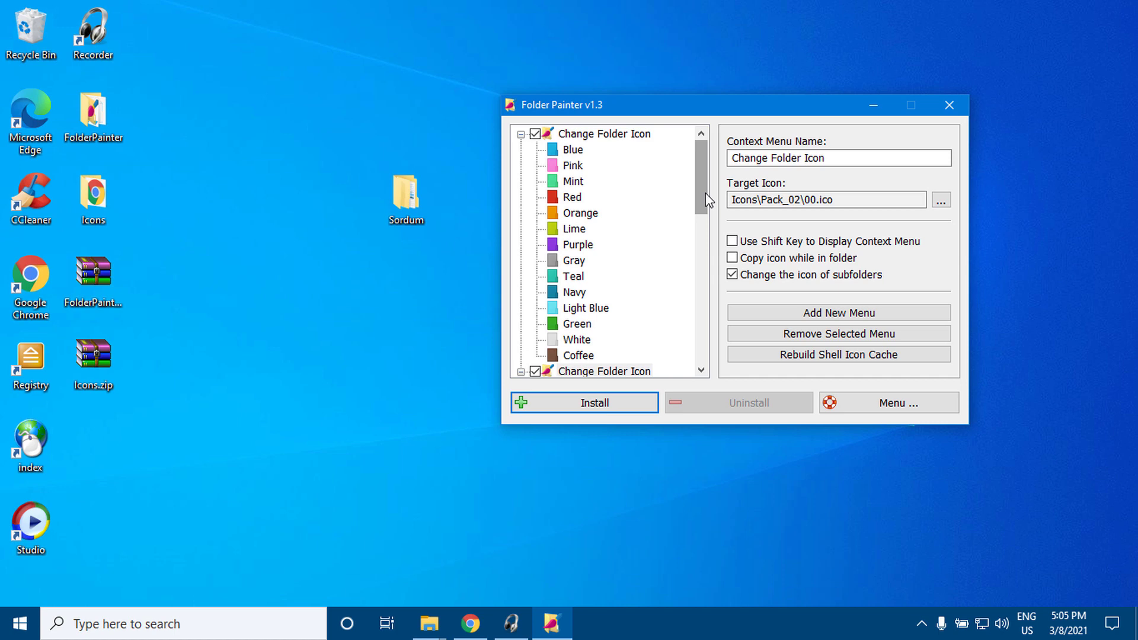
left_click(605, 136)
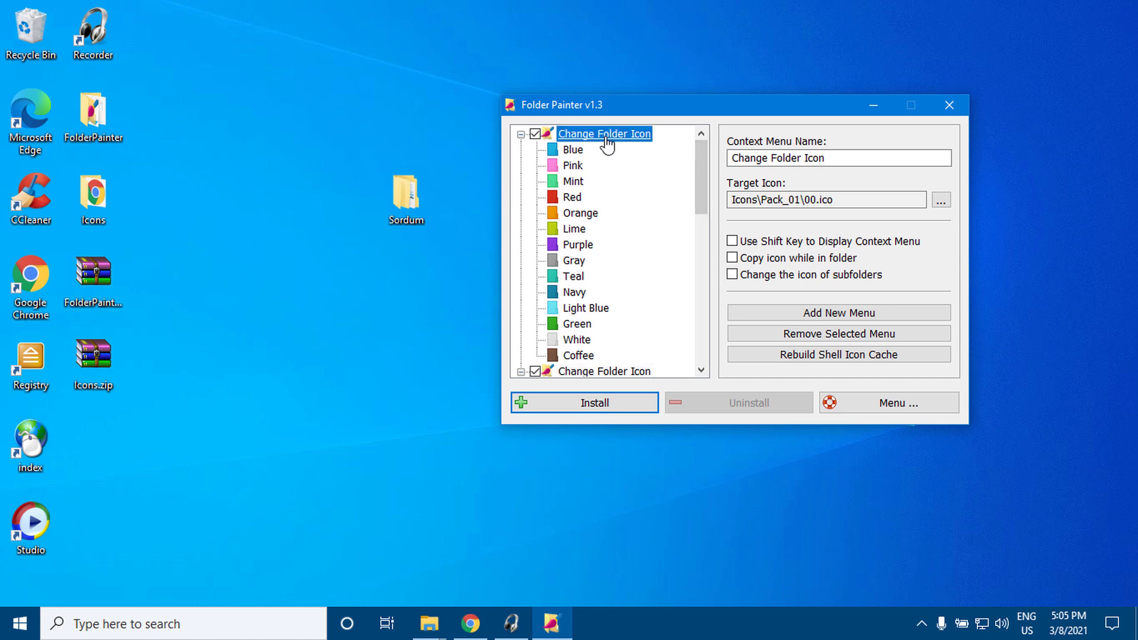
left_click(734, 276)
left_click(600, 409)
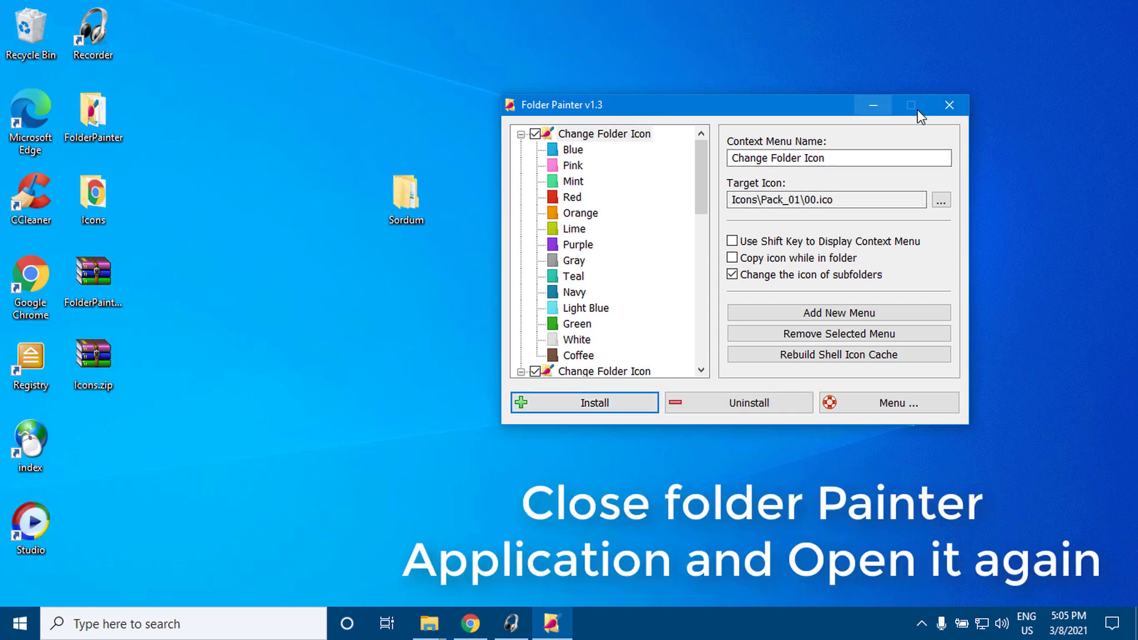
left_click(949, 105)
Relaunch Folder Painter from FolderPainter_x64.exe to load the Pack_01 icons, then minimize it
double_click(83, 115)
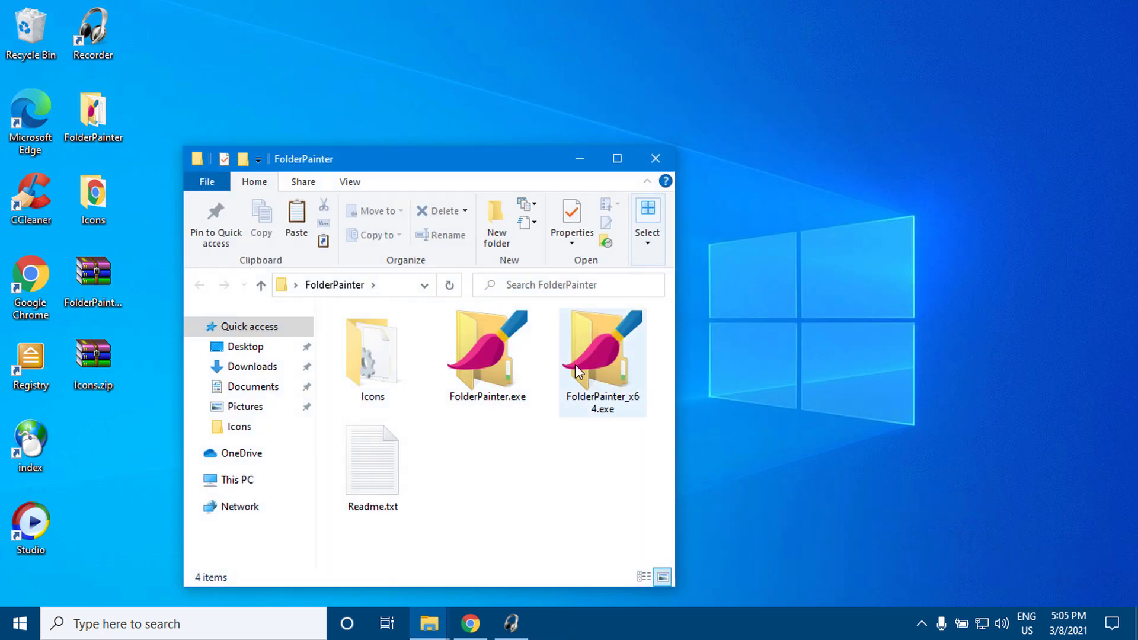
double_click(584, 365)
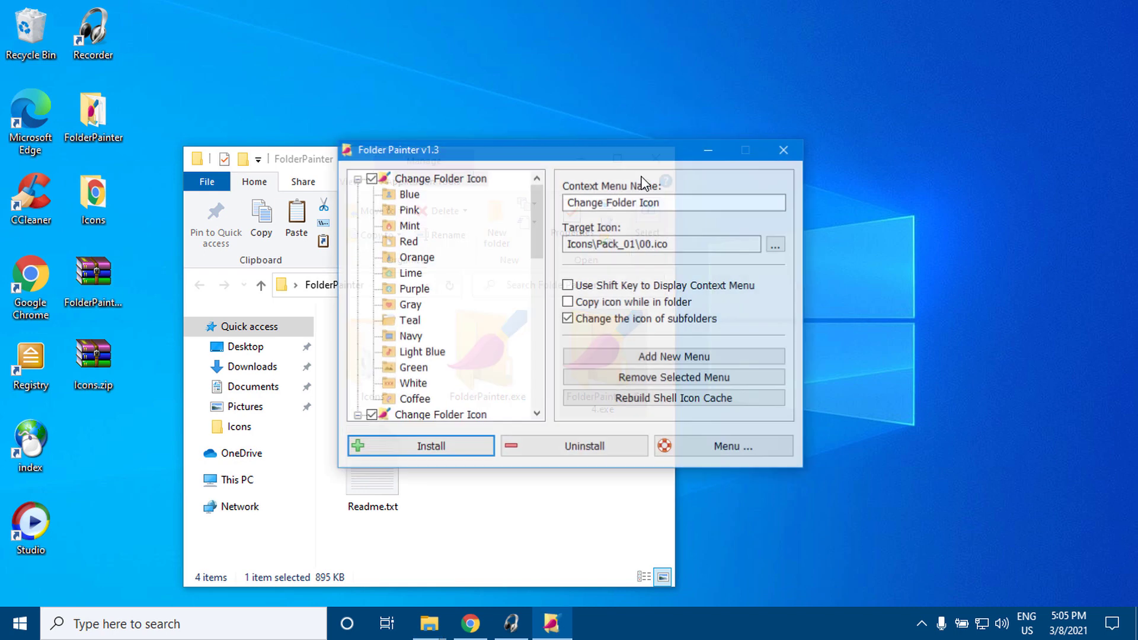
left_click_drag(613, 166, 912, 110)
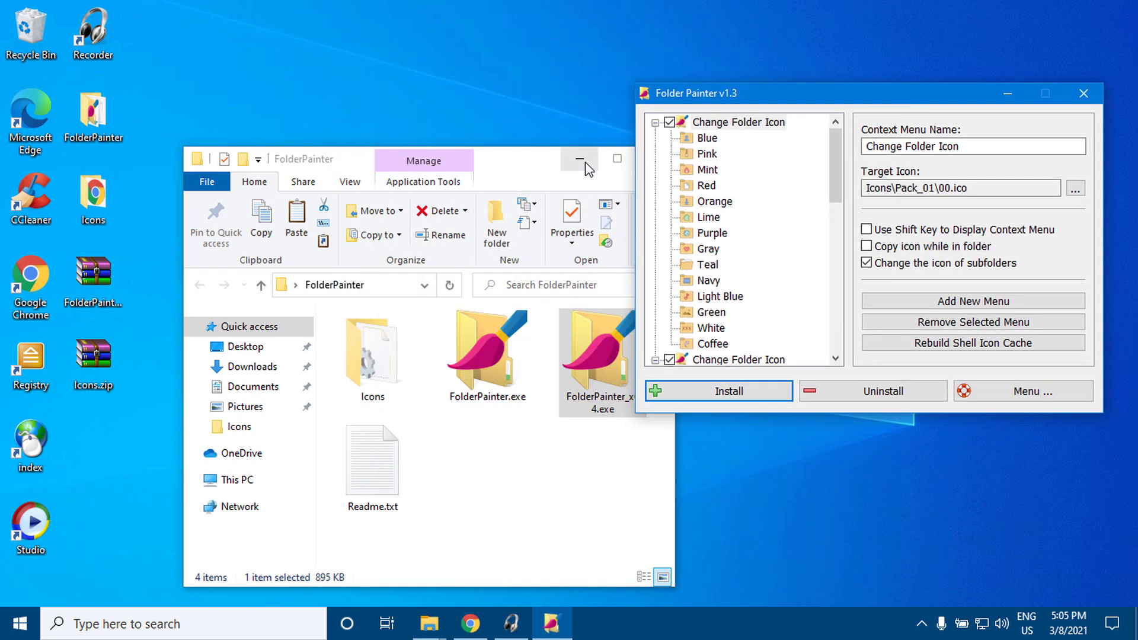
left_click(605, 160)
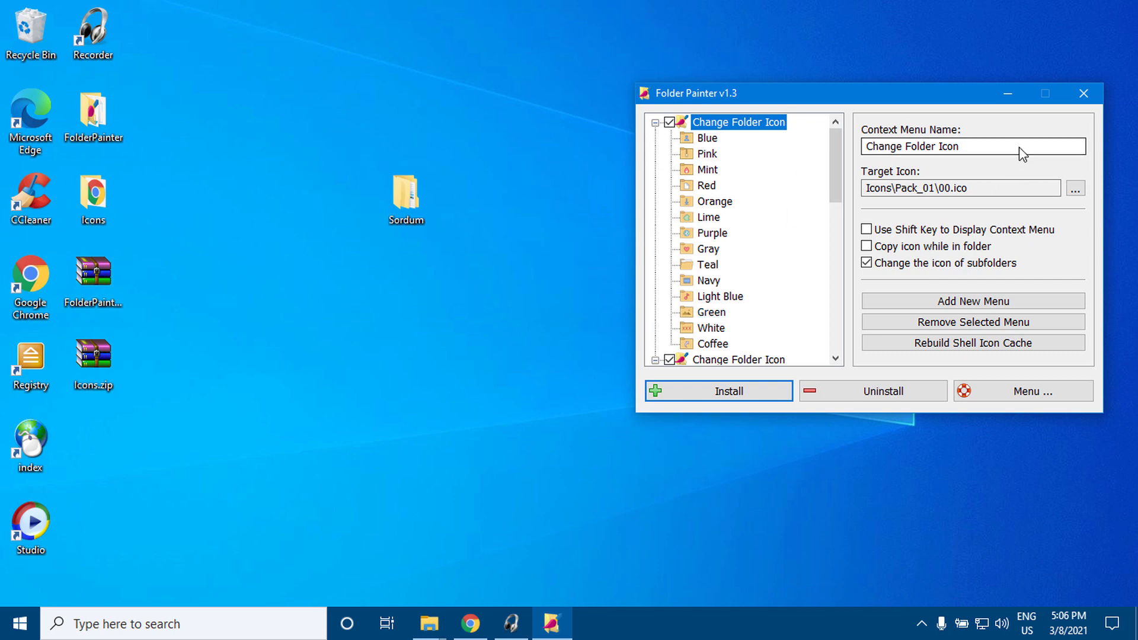
left_click(1001, 101)
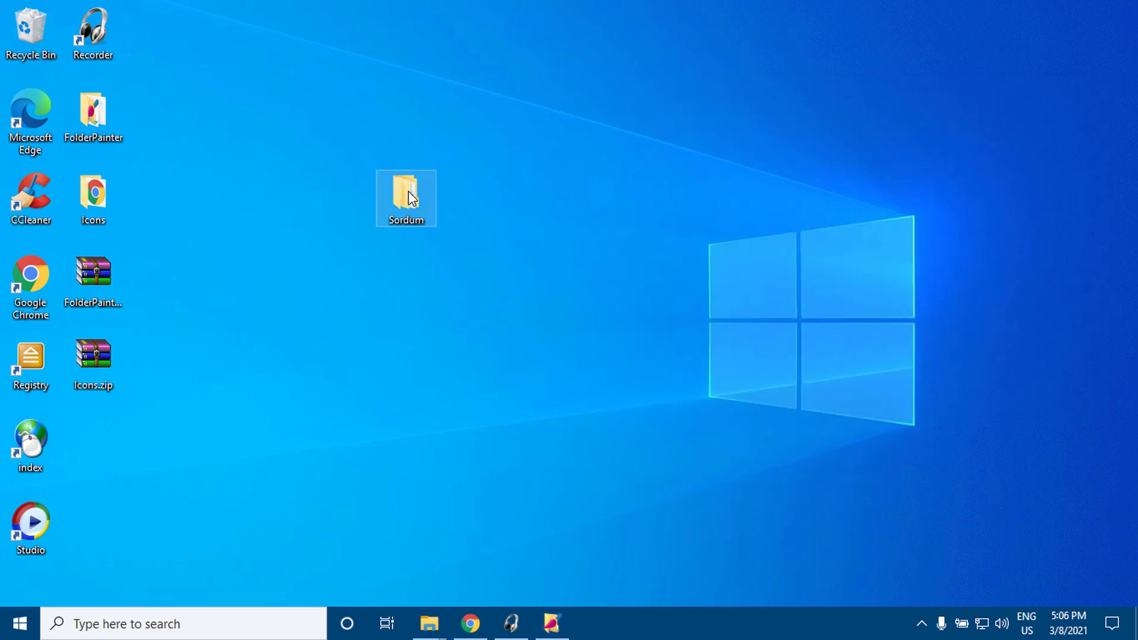
Apply the Mint icon to the Sordum folder from its Change Folder Icon menu
right_click(408, 192)
mouse_move(501, 260)
left_click(674, 317)
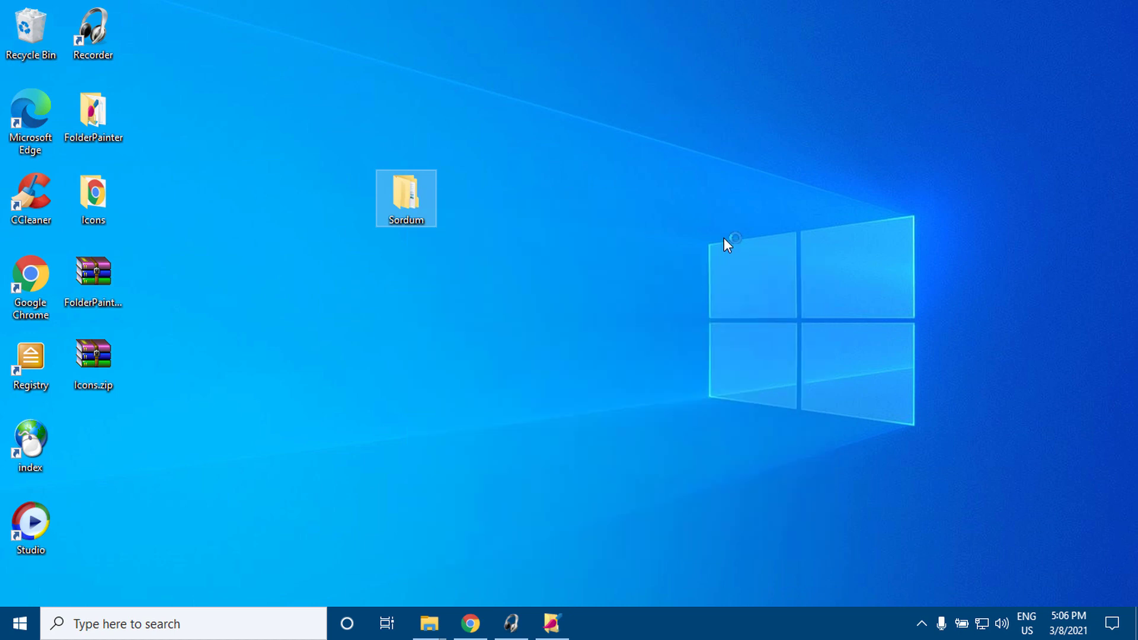
Check that Sordum's subfolders 01, 02 and test got the new icon too
double_click(391, 194)
left_click_drag(367, 310, 584, 206)
left_click(588, 202)
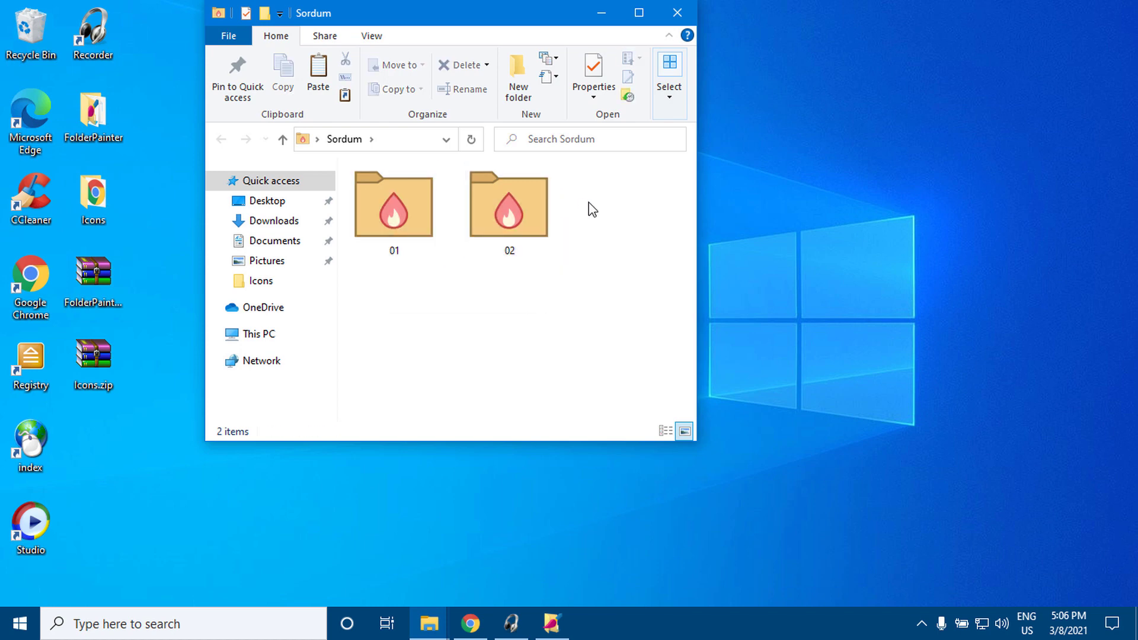
double_click(394, 218)
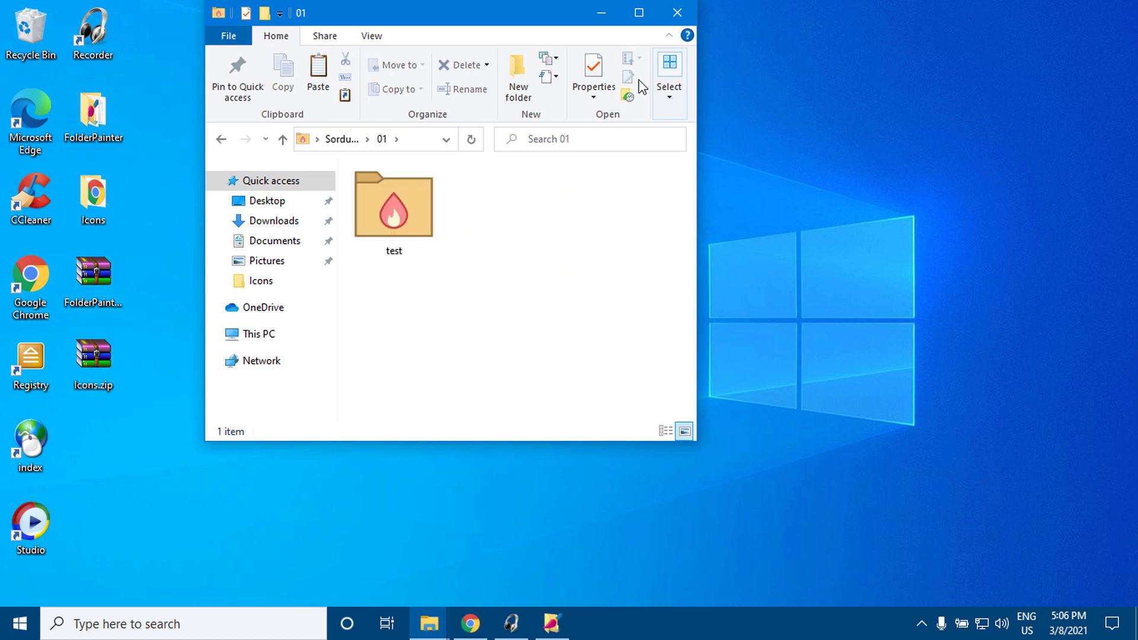
left_click(677, 12)
right_click(416, 195)
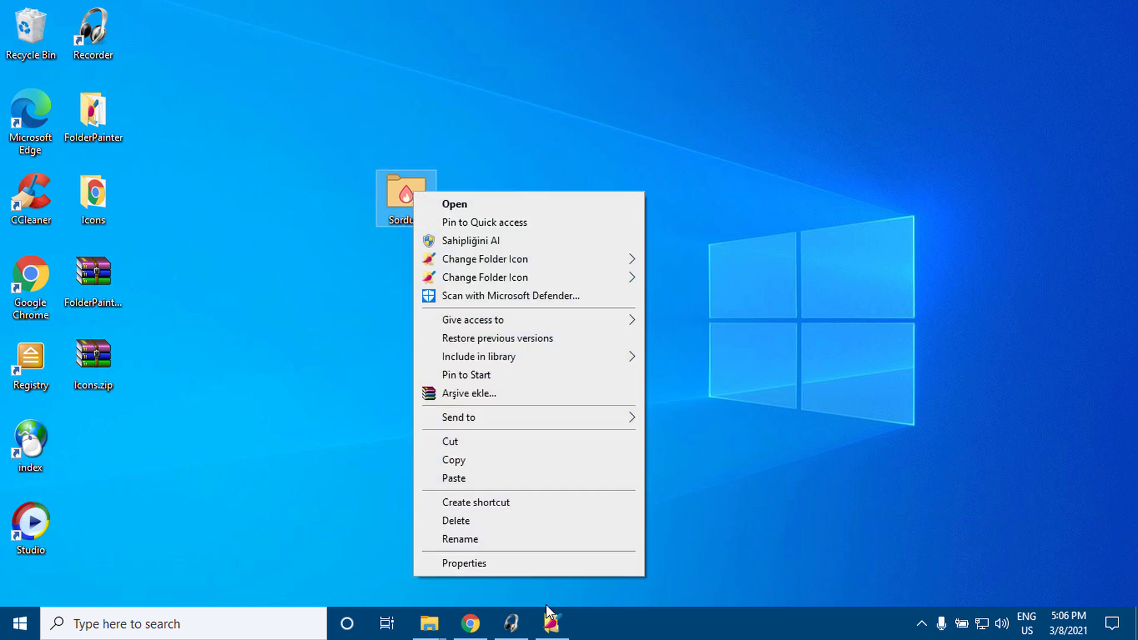
Uninstall Folder Painter's icon menus, verify Sordum's context menu, and close the app
left_click(551, 622)
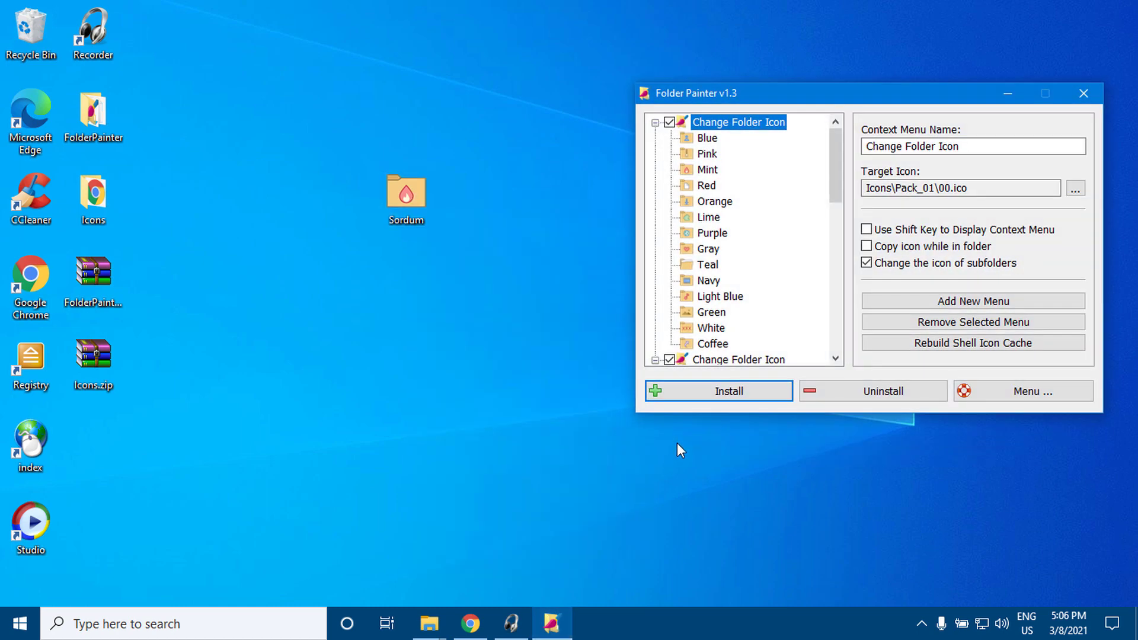
left_click(848, 394)
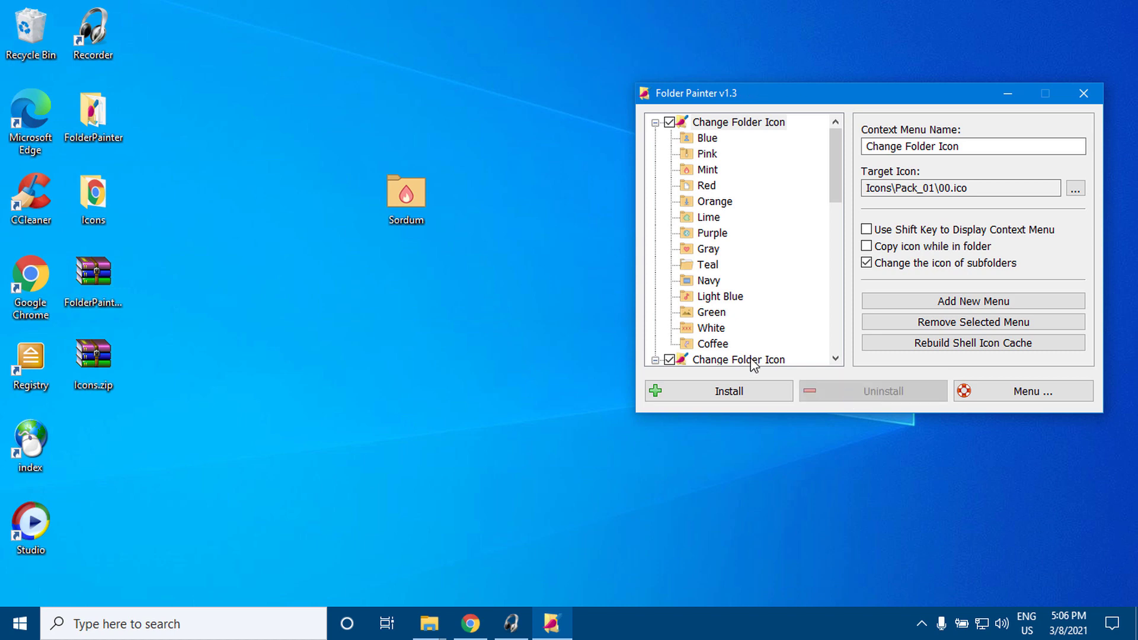
right_click(412, 195)
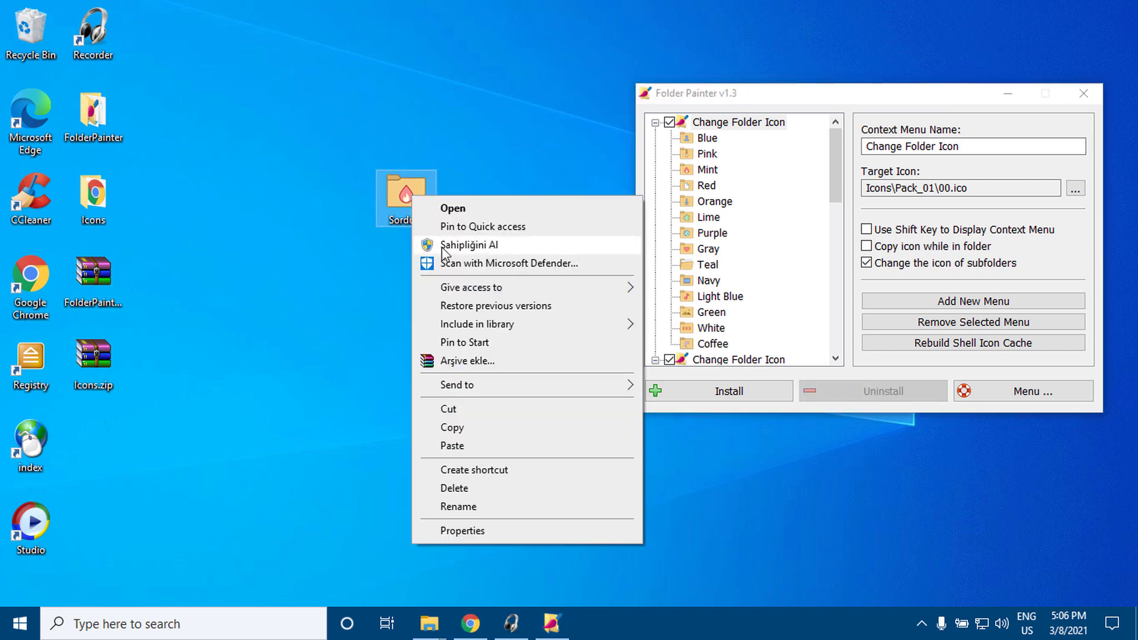
left_click(964, 102)
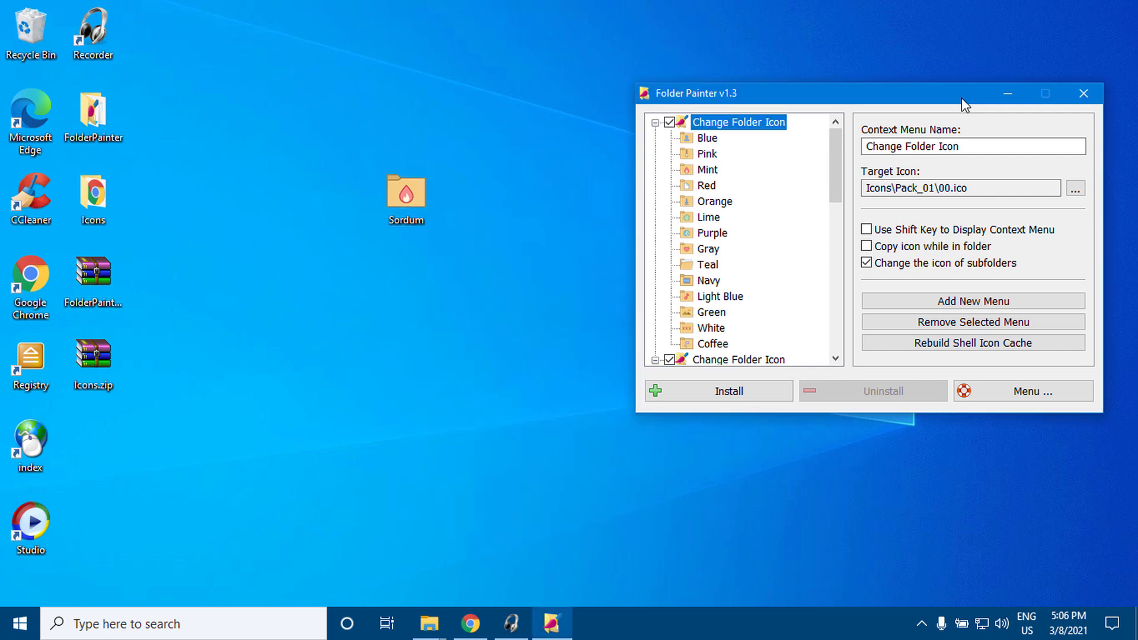
left_click(1084, 94)
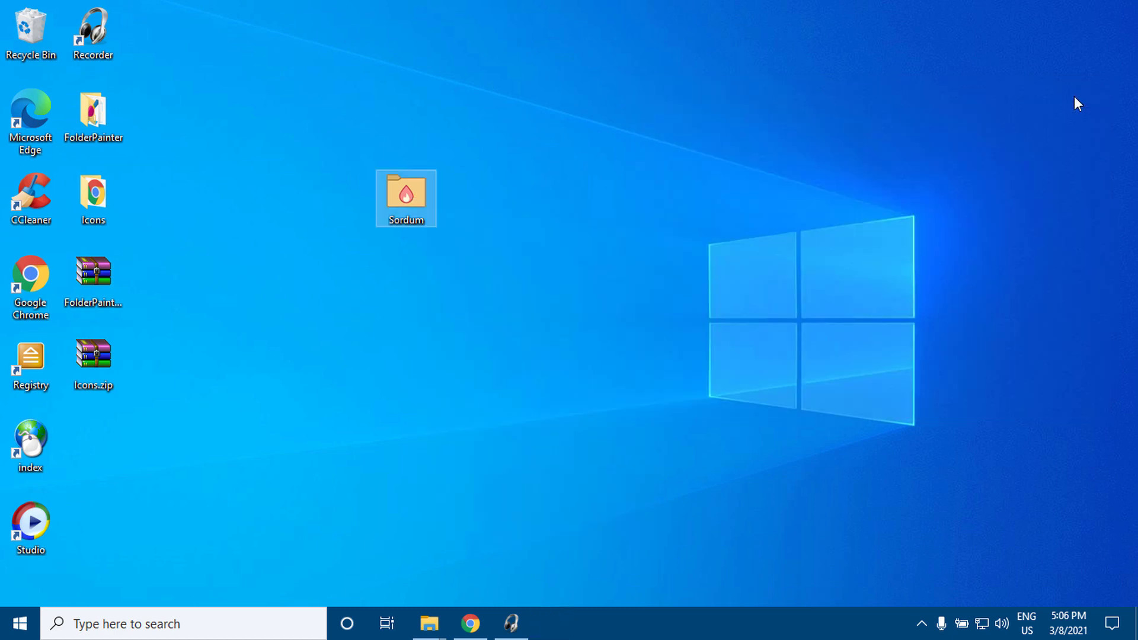
Copy Pack_01 through Pack_21 from the desktop Icons folder, then open the FolderPainter folder
double_click(85, 204)
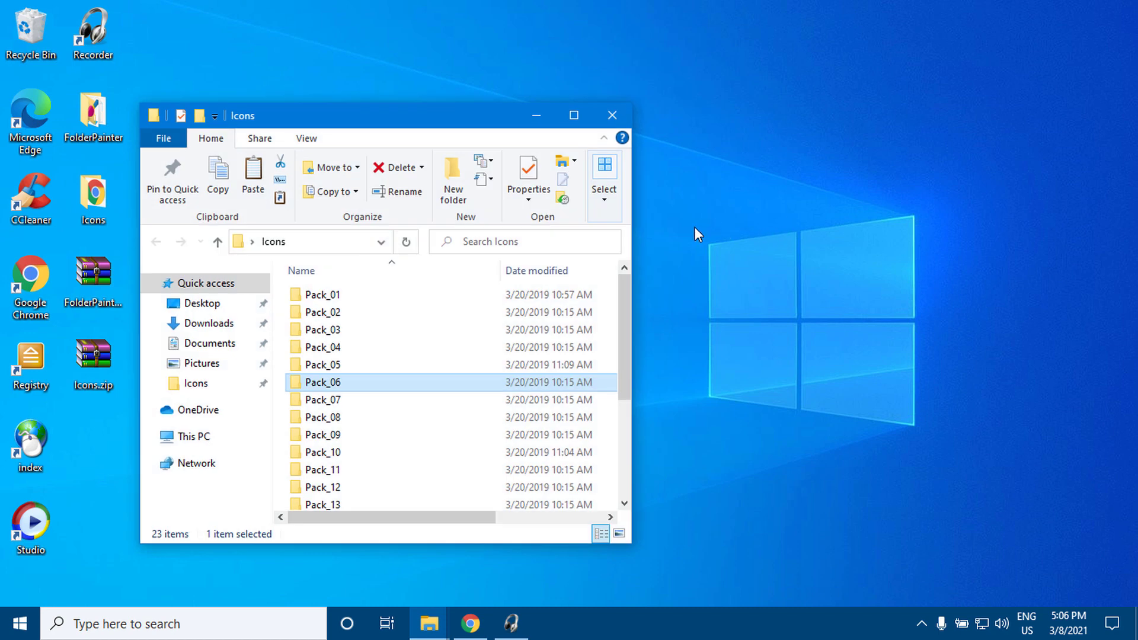
left_click(574, 115)
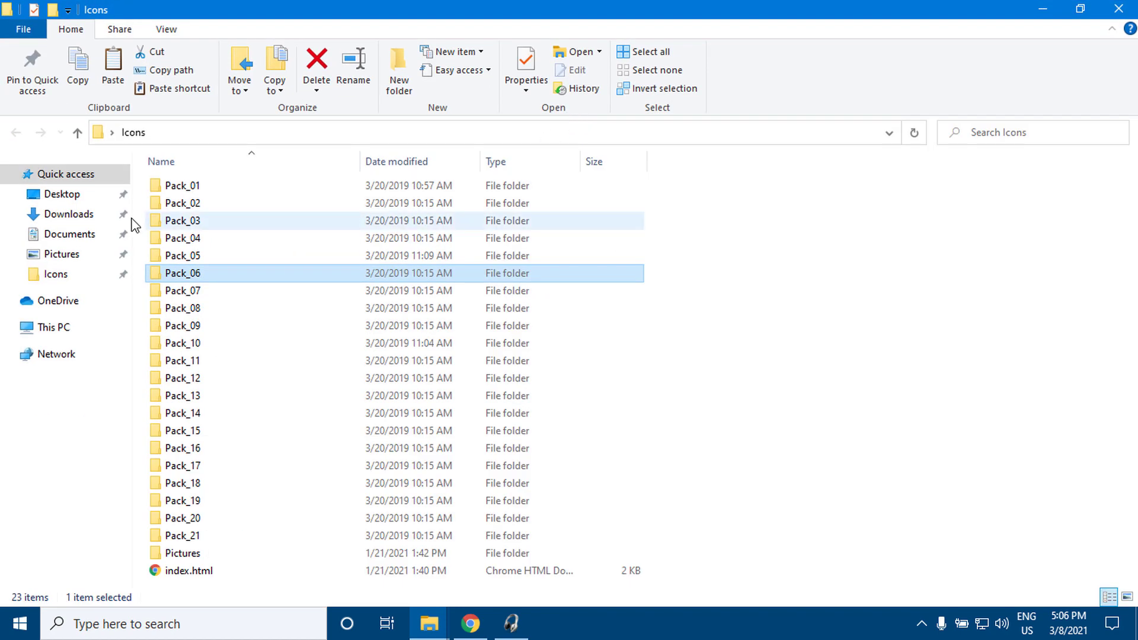
left_click_drag(136, 181, 273, 543)
right_click(184, 327)
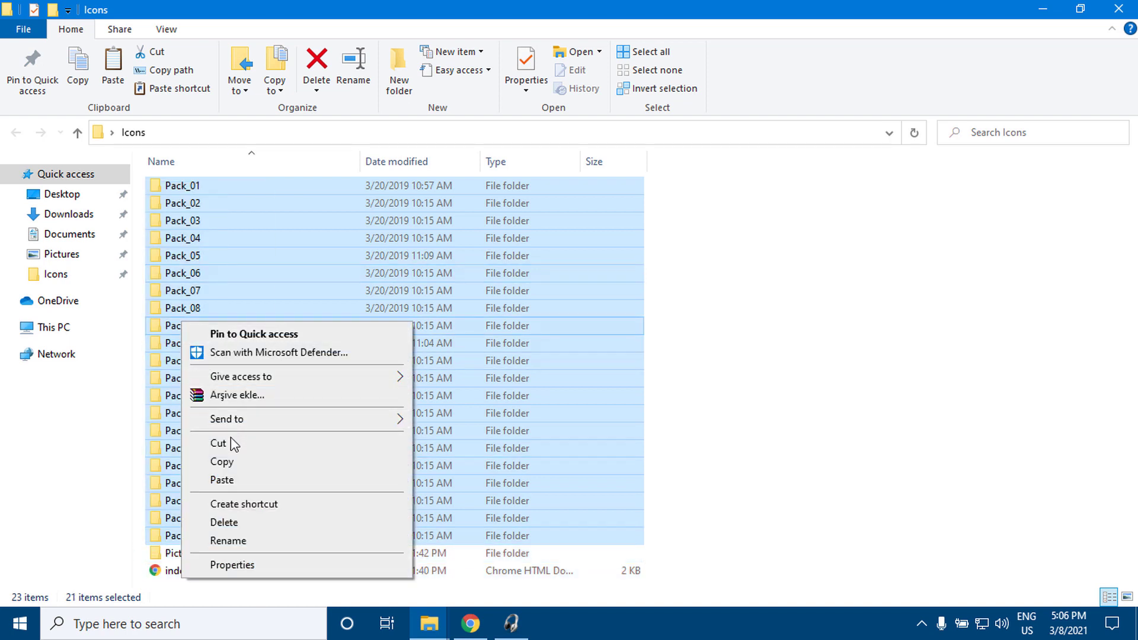
left_click(229, 460)
left_click(1117, 10)
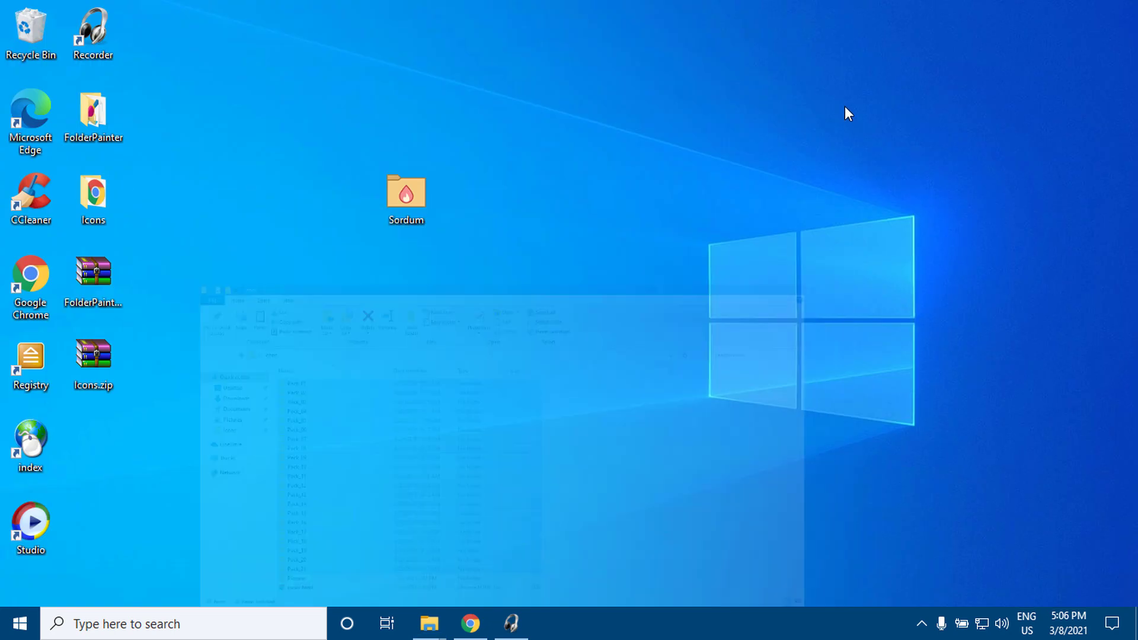
double_click(99, 129)
Open the FolderPainter Icons folder full screen and delete the Pack_01x folder
double_click(398, 371)
left_click(617, 158)
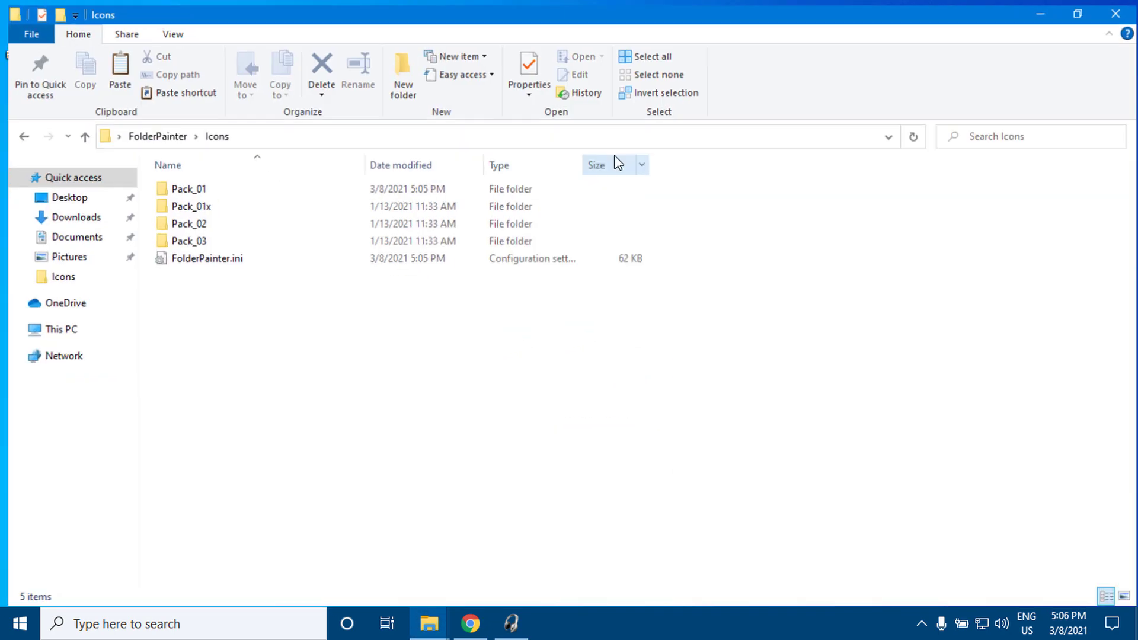
right_click(199, 204)
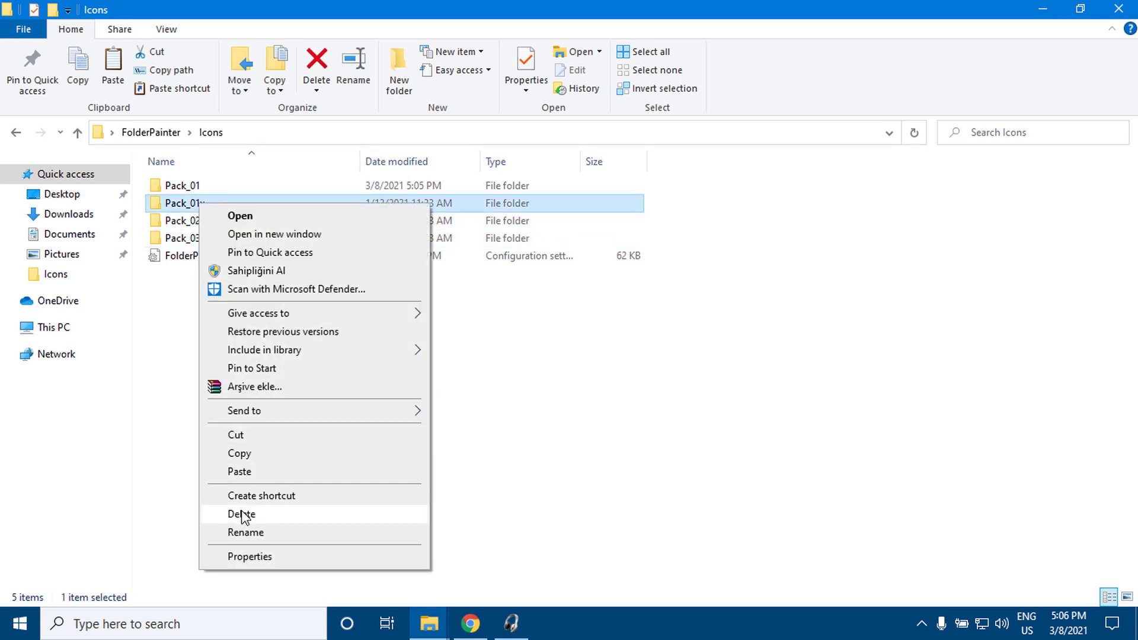
left_click(242, 515)
Paste the copied Pack_01–Pack_21 folders into Icons, replacing same-named files
right_click(294, 349)
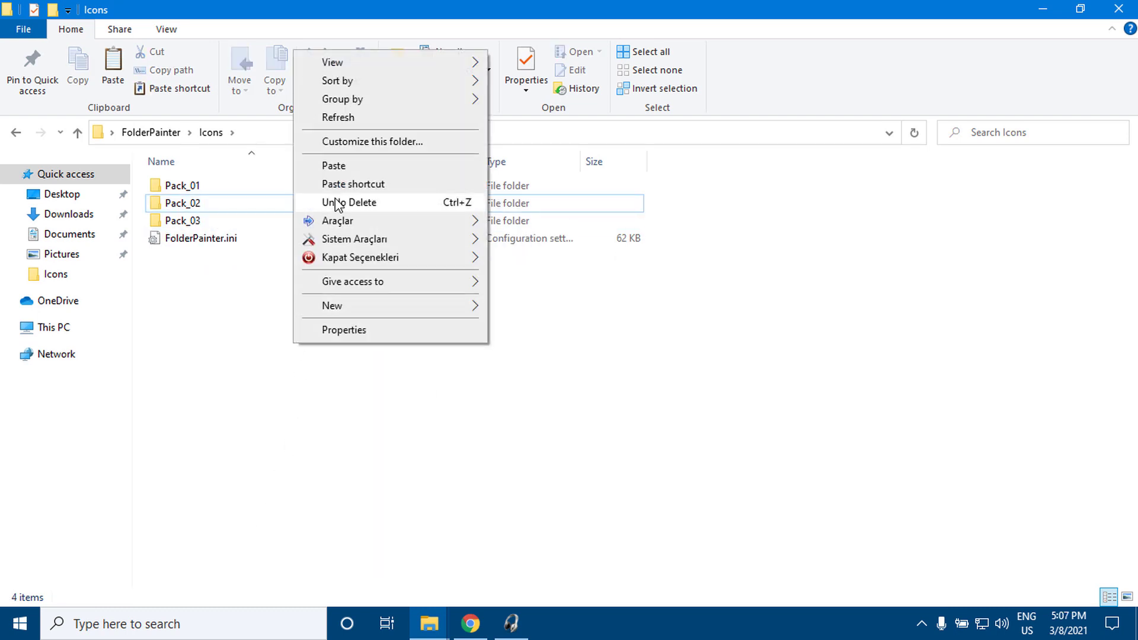
left_click(341, 168)
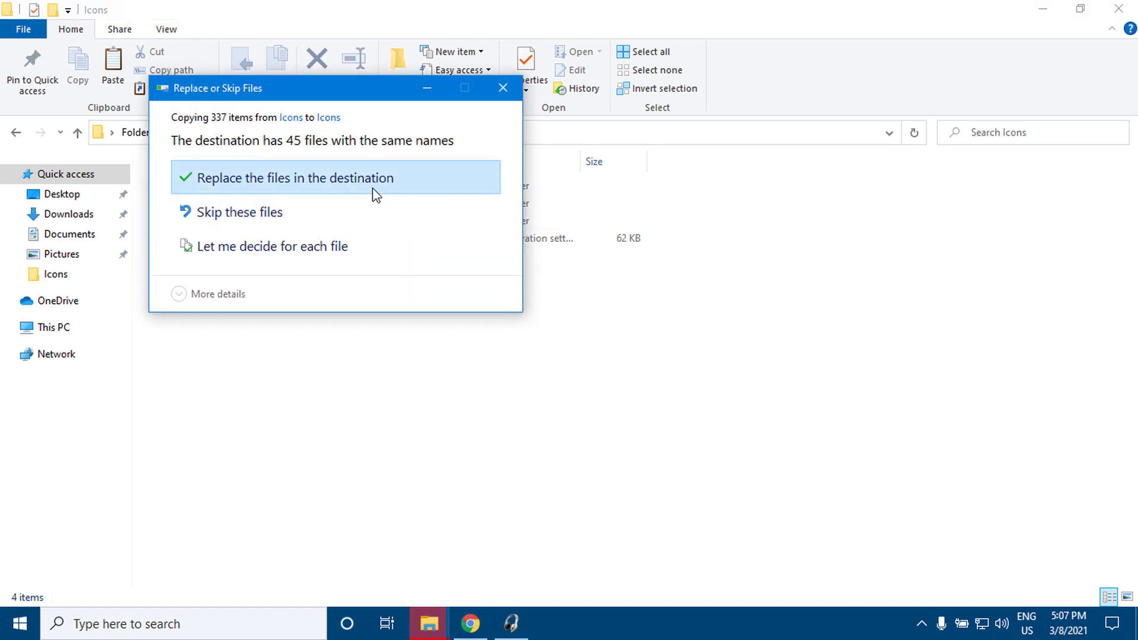
left_click(373, 188)
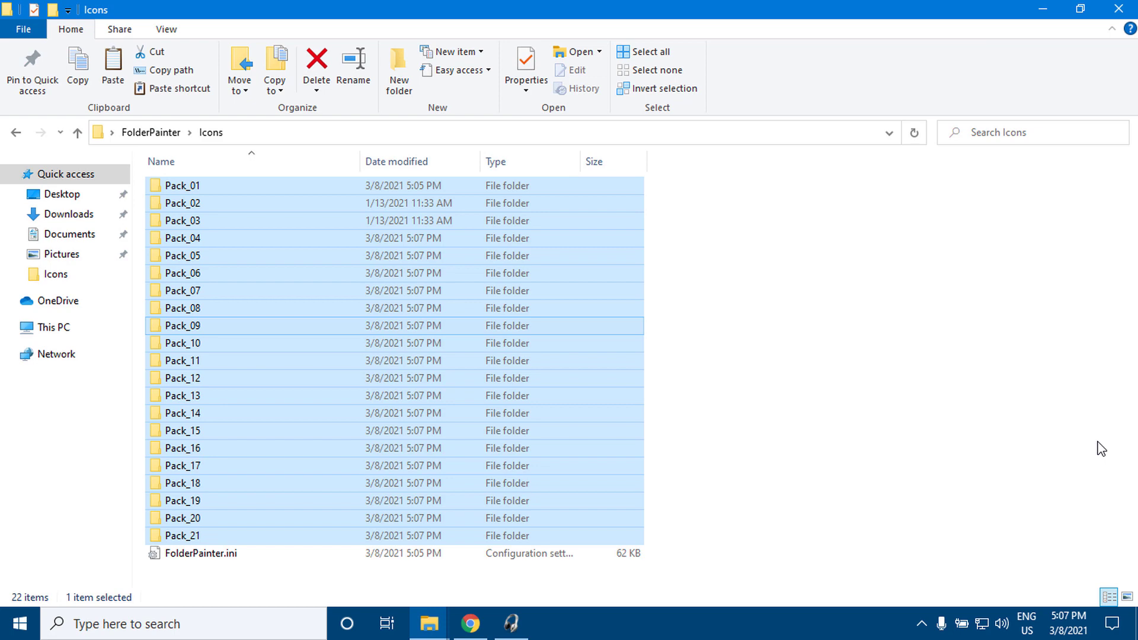
left_click(1043, 9)
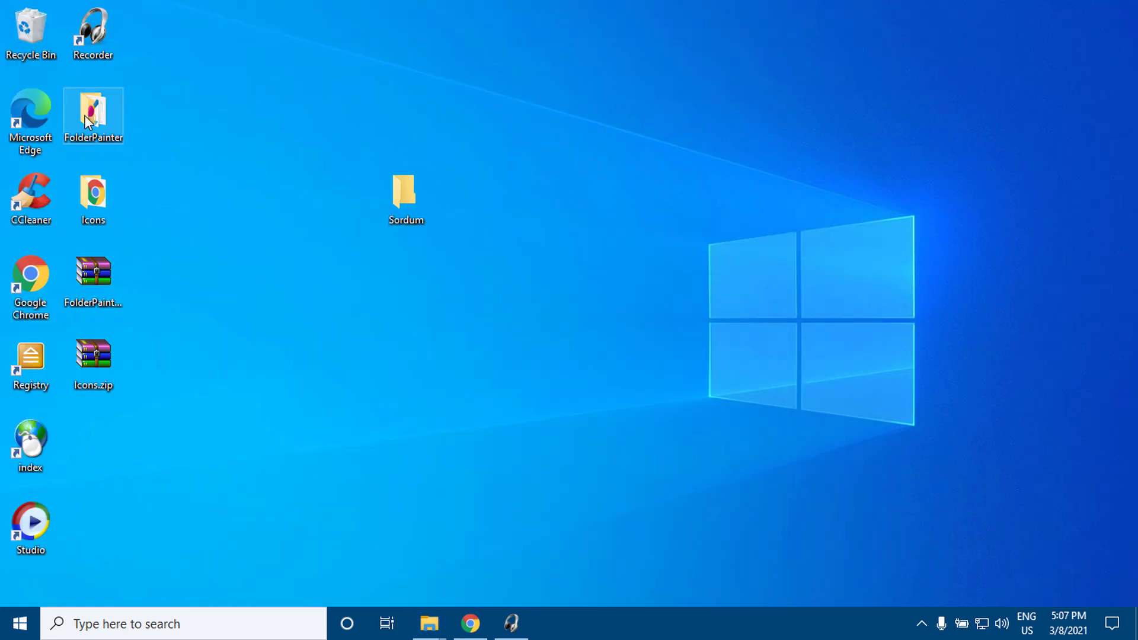
Launch FolderPainter_x64.exe from the desktop FolderPainter folder
double_click(87, 121)
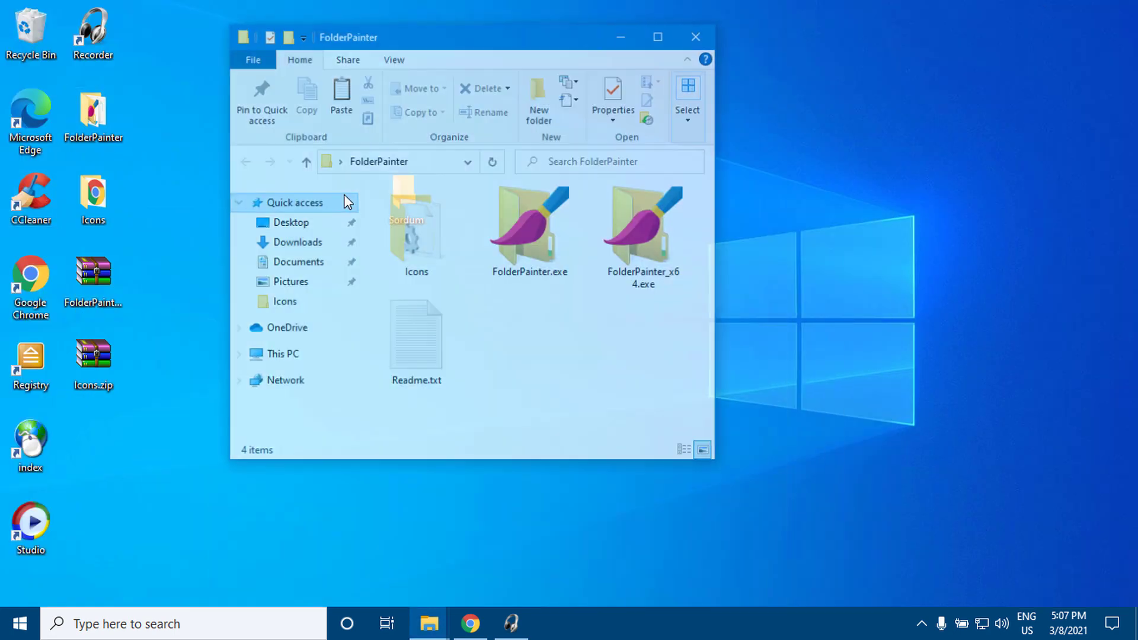
double_click(620, 240)
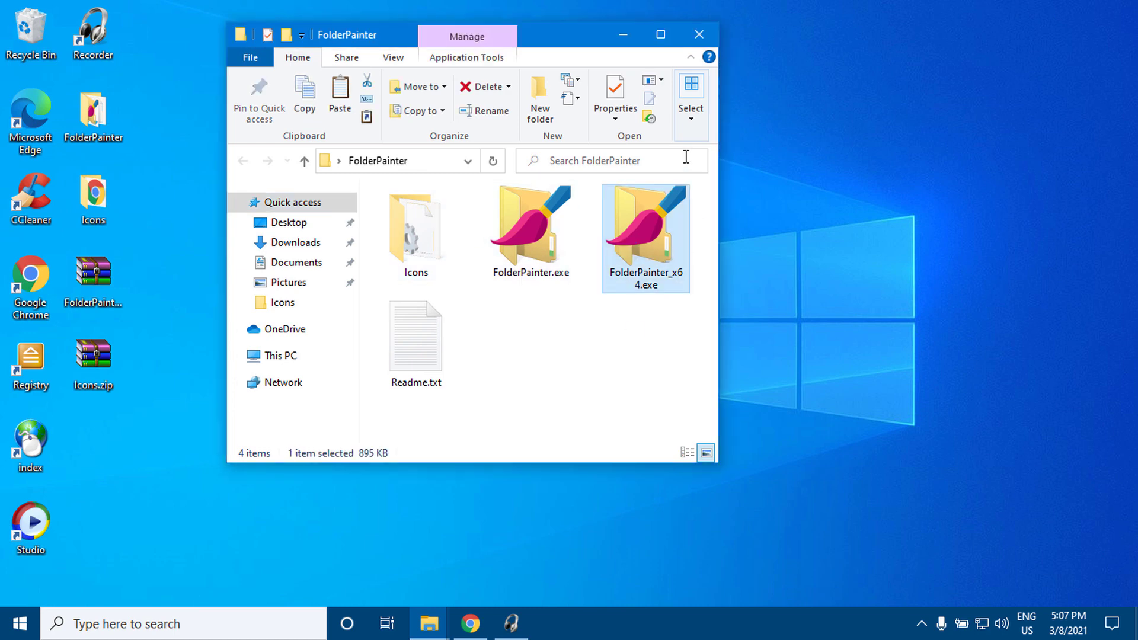
left_click(622, 33)
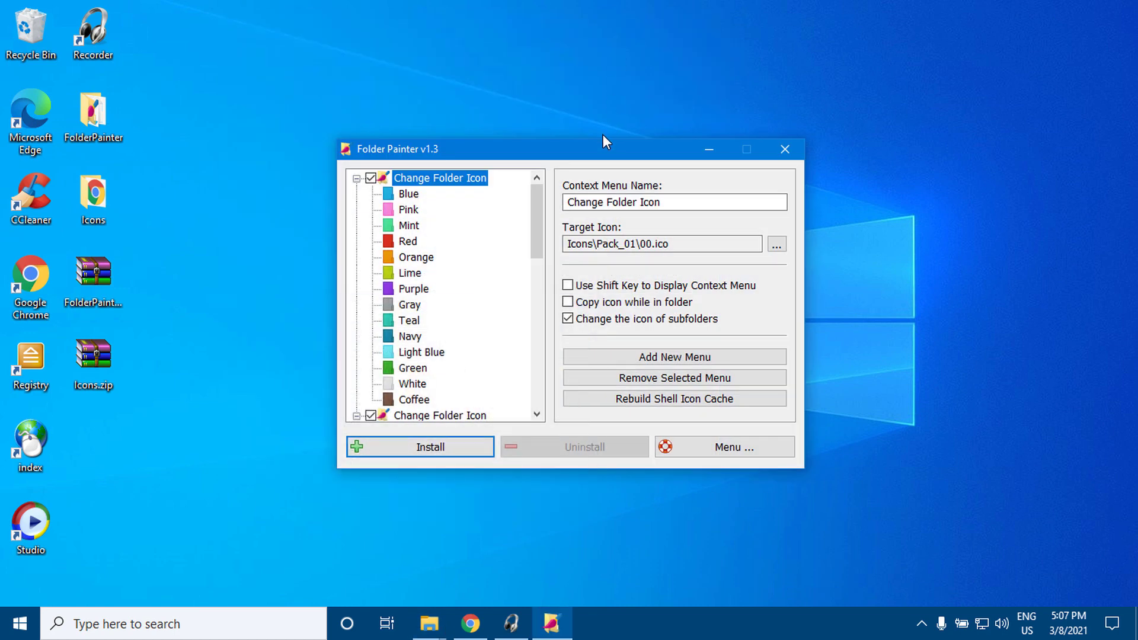
Add a new Change Folder Icon menu targeting Icons\Pack_04\00.ico
left_click_drag(599, 152, 633, 101)
mouse_move(578, 168)
left_mouse_down()
mouse_move(565, 324)
mouse_move(587, 149)
left_mouse_up()
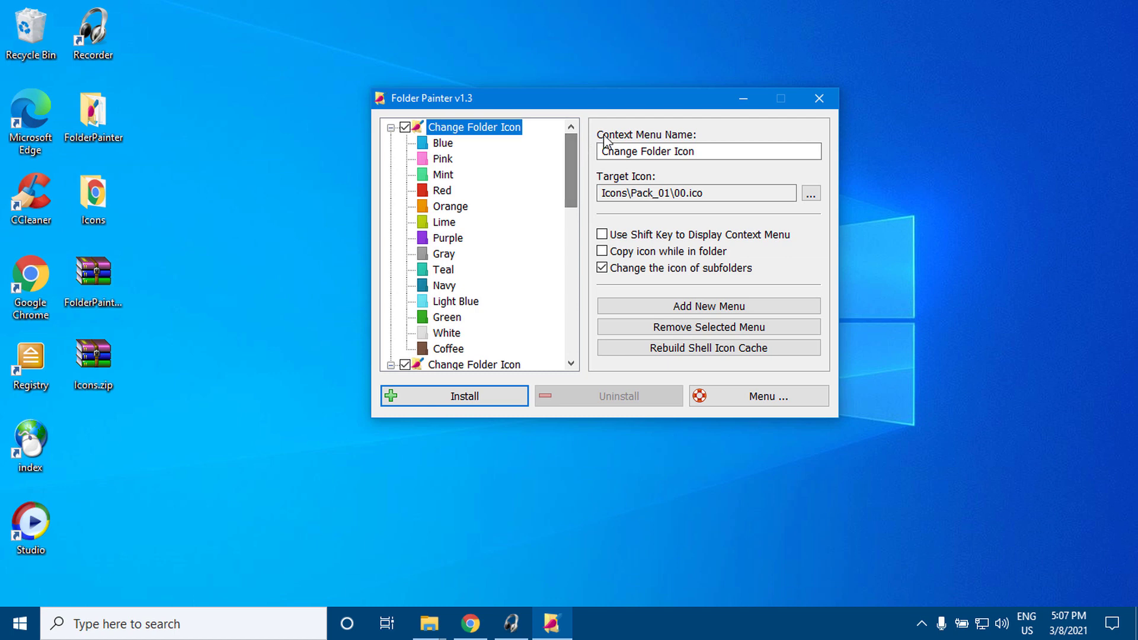
left_click(722, 307)
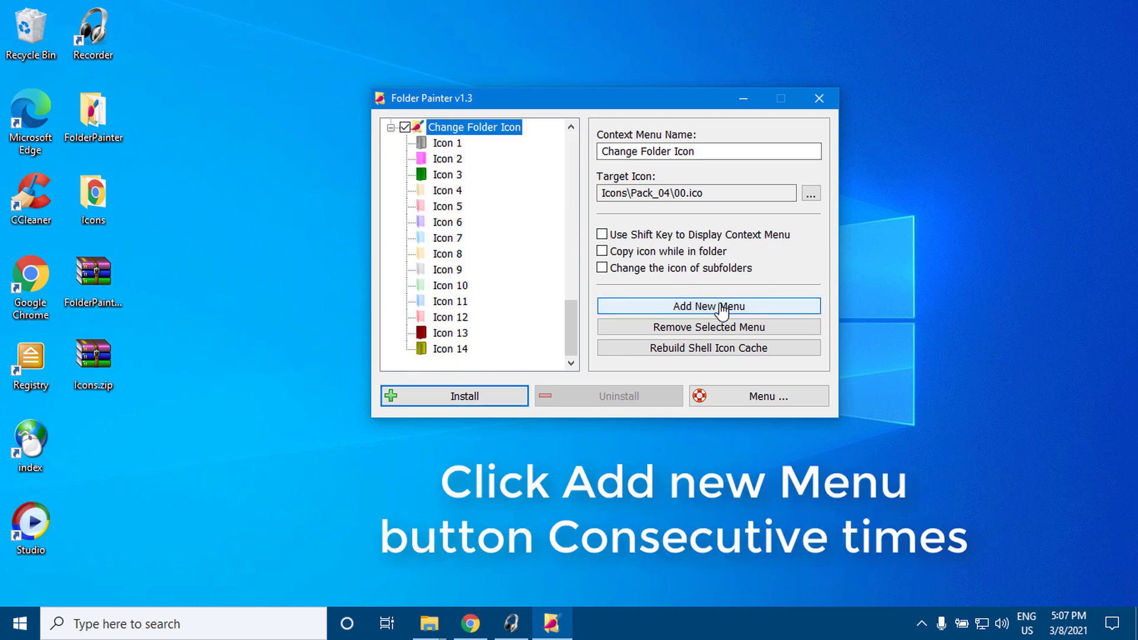
Add eleven more icon menus, one for each pack from Pack_05 through Pack_15
left_click(722, 306)
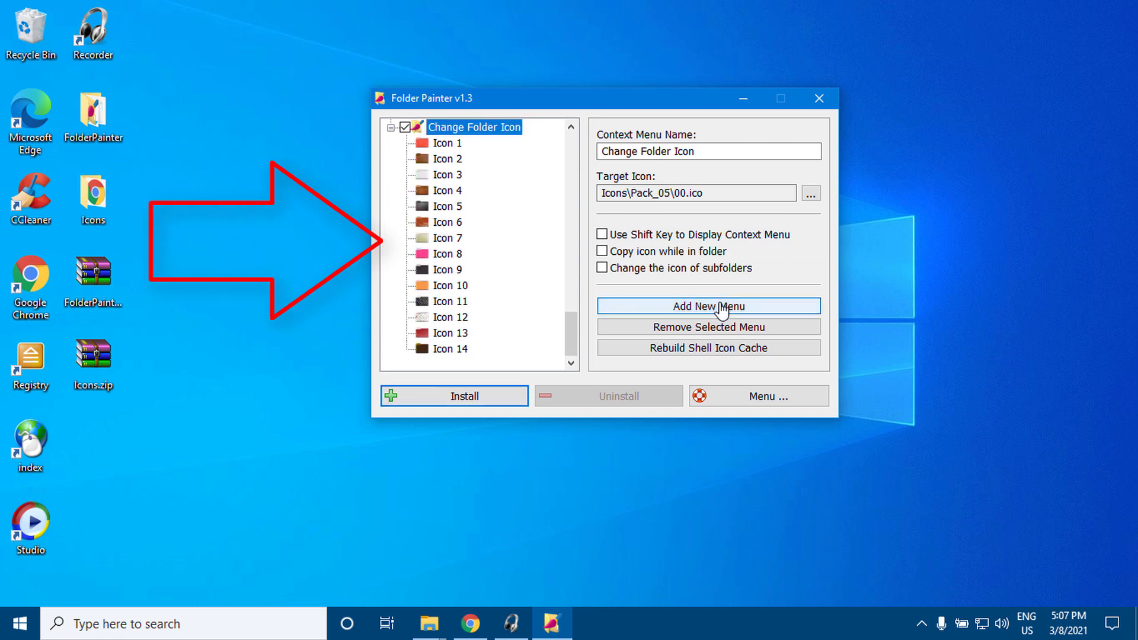
left_click(722, 306)
left_click(723, 306)
left_click(722, 307)
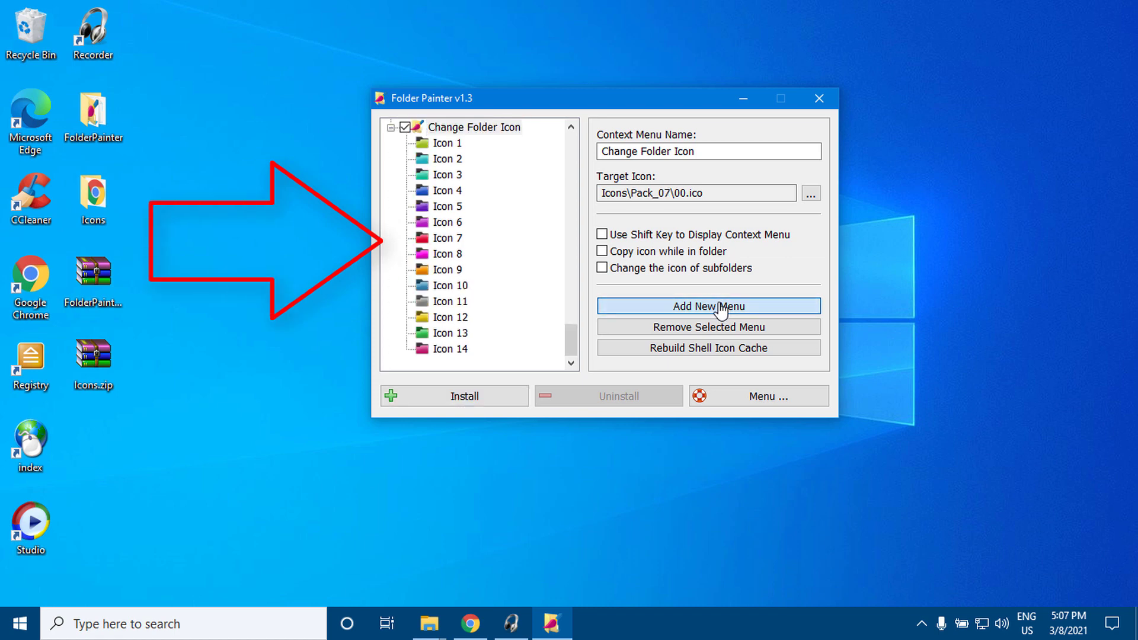
left_click(722, 306)
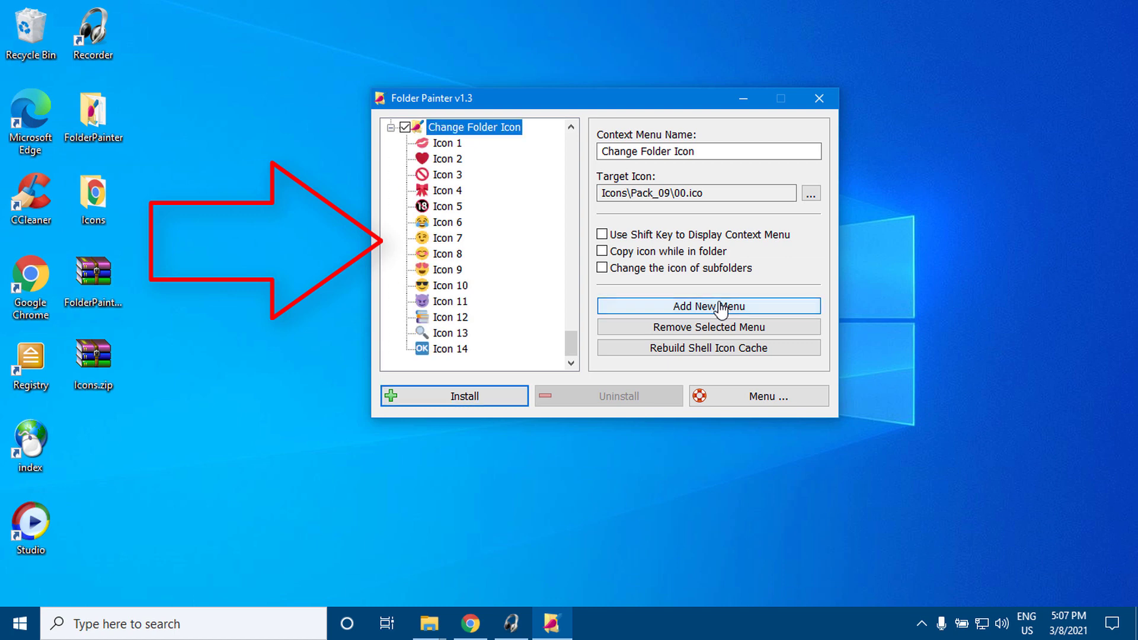
left_click(723, 307)
left_click(722, 306)
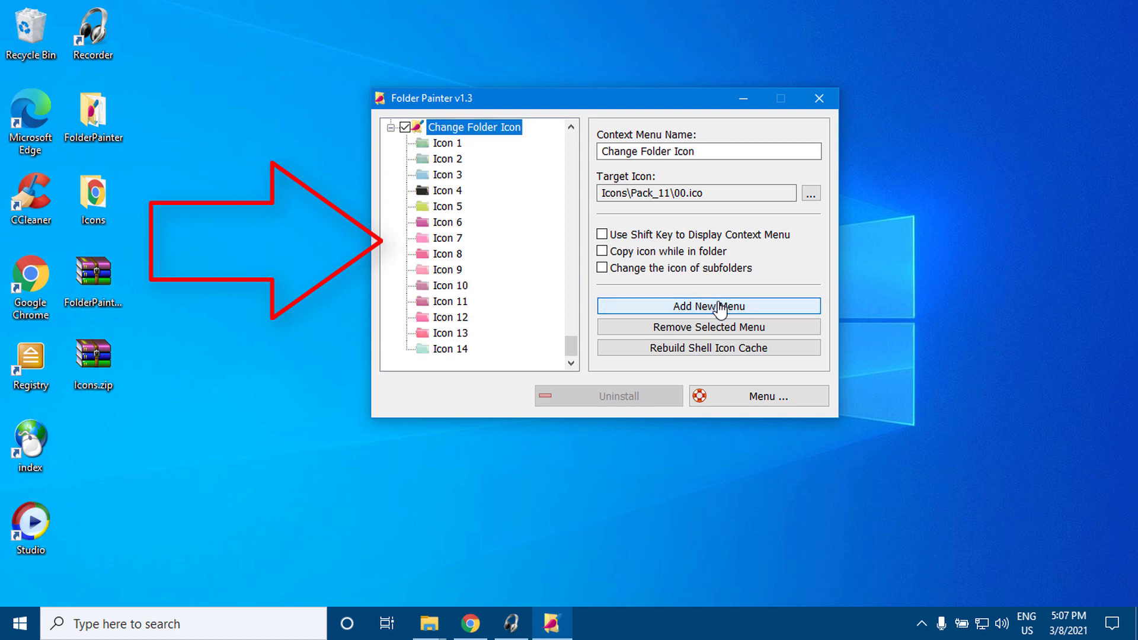
left_click(723, 307)
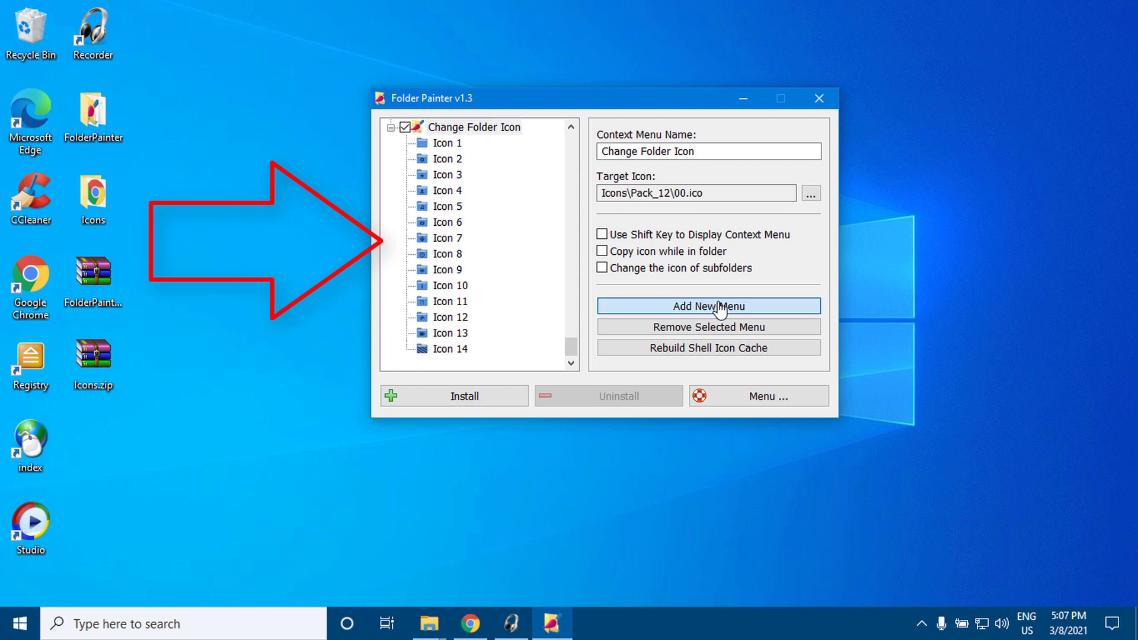
left_click(721, 307)
left_click(721, 307)
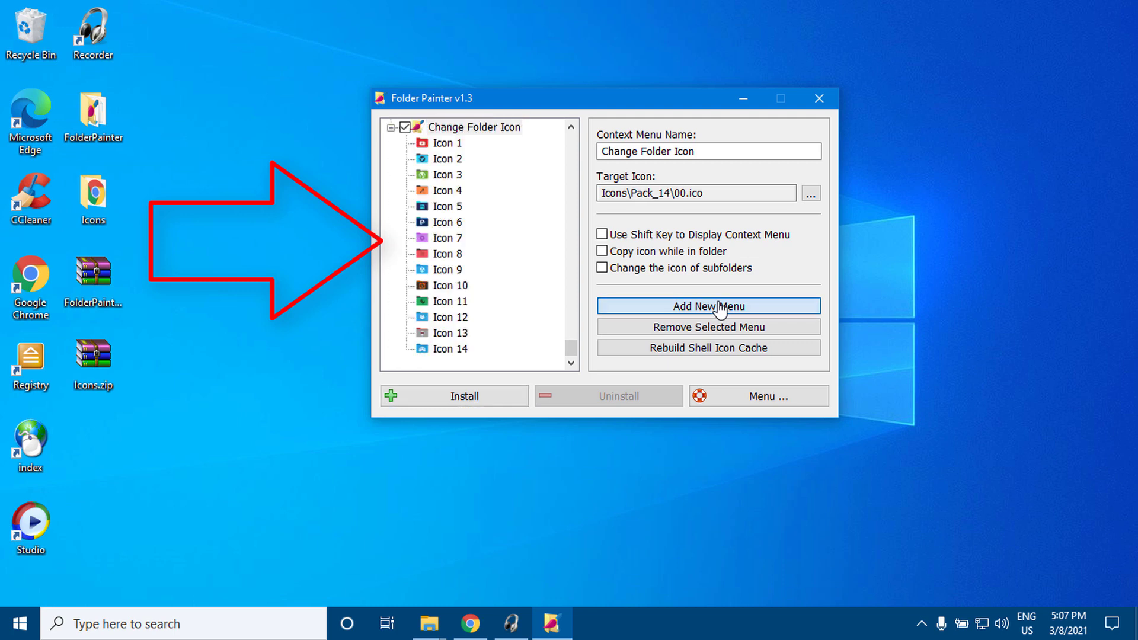
left_click(721, 307)
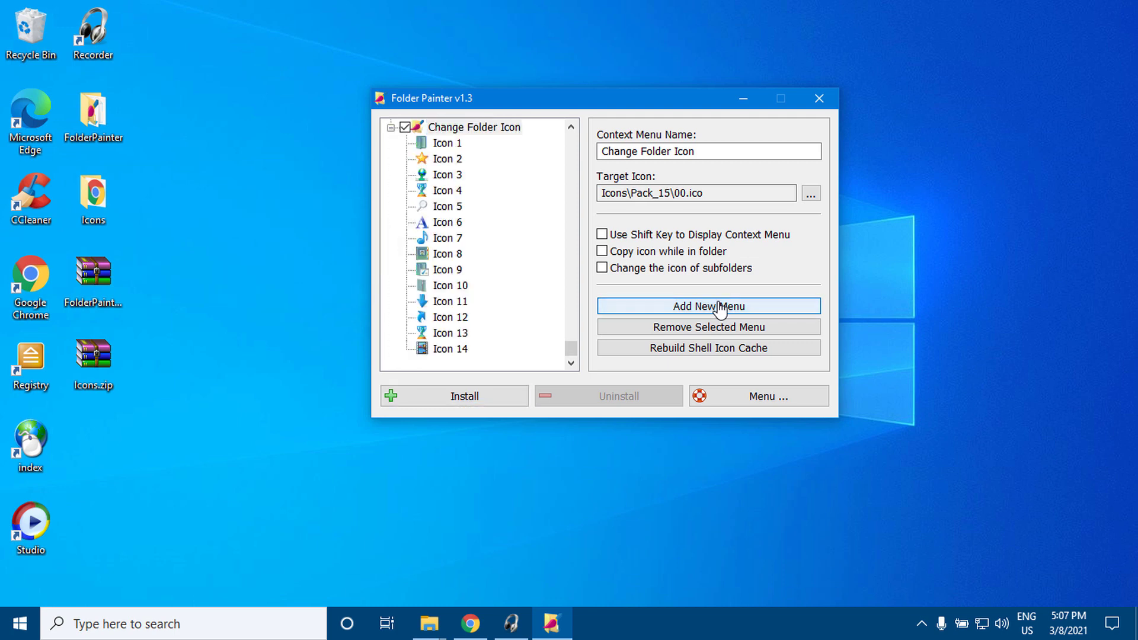
mouse_move(569, 350)
left_mouse_down()
mouse_move(574, 155)
mouse_move(568, 360)
left_mouse_up()
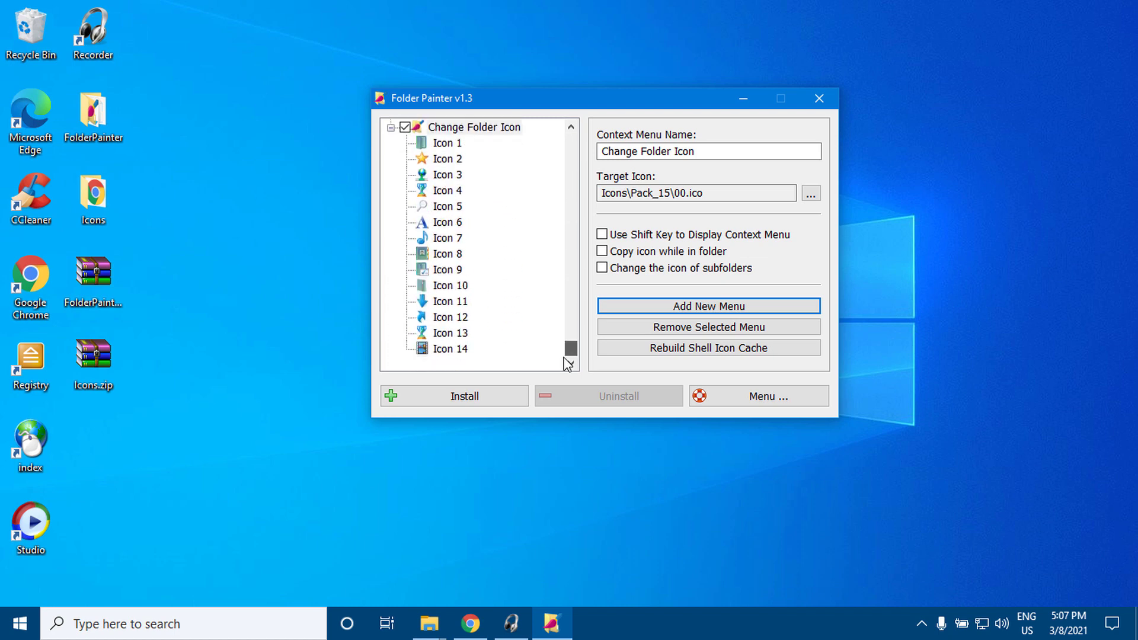
Install the icon menus, then apply Icon 4 from the last pack to the Sordum folder
left_click(456, 396)
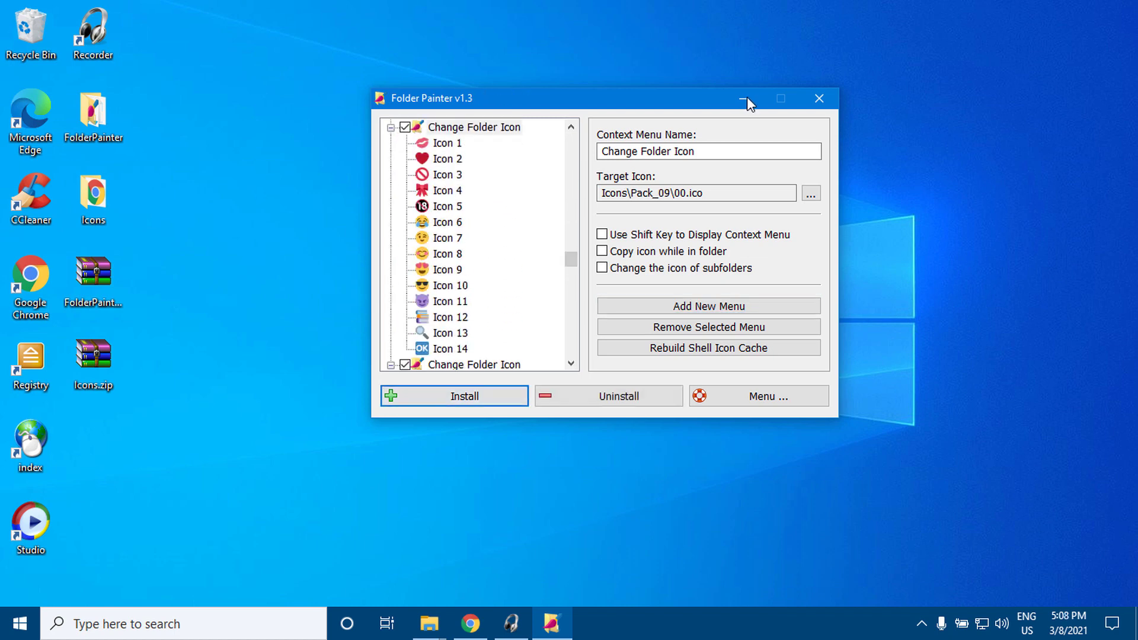
left_click(745, 100)
right_click(410, 194)
mouse_move(558, 289)
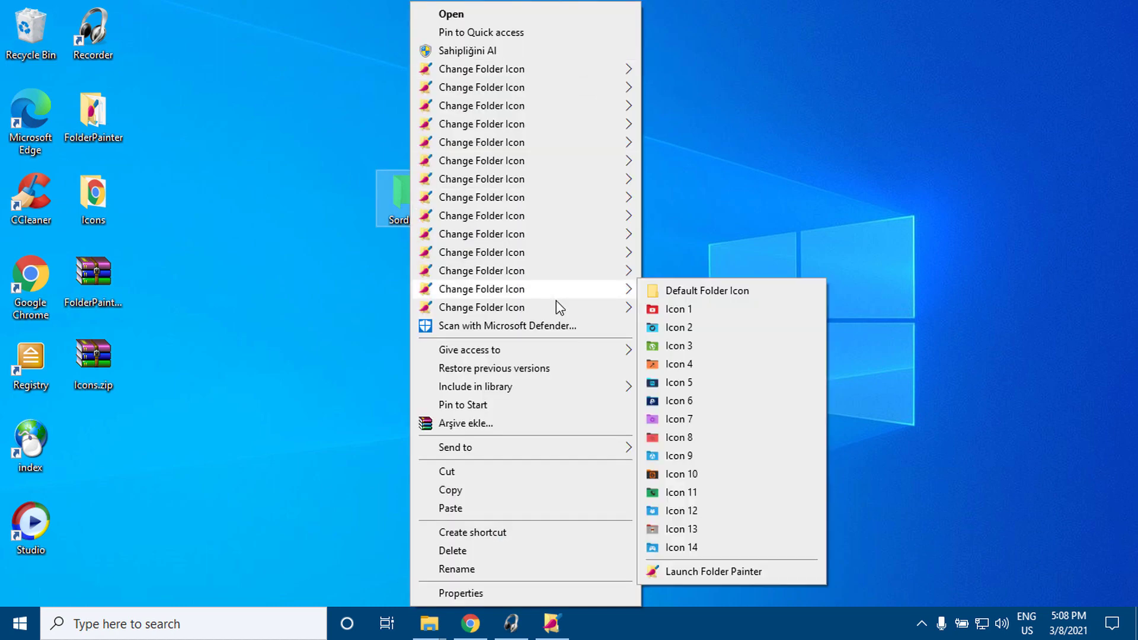
mouse_move(561, 309)
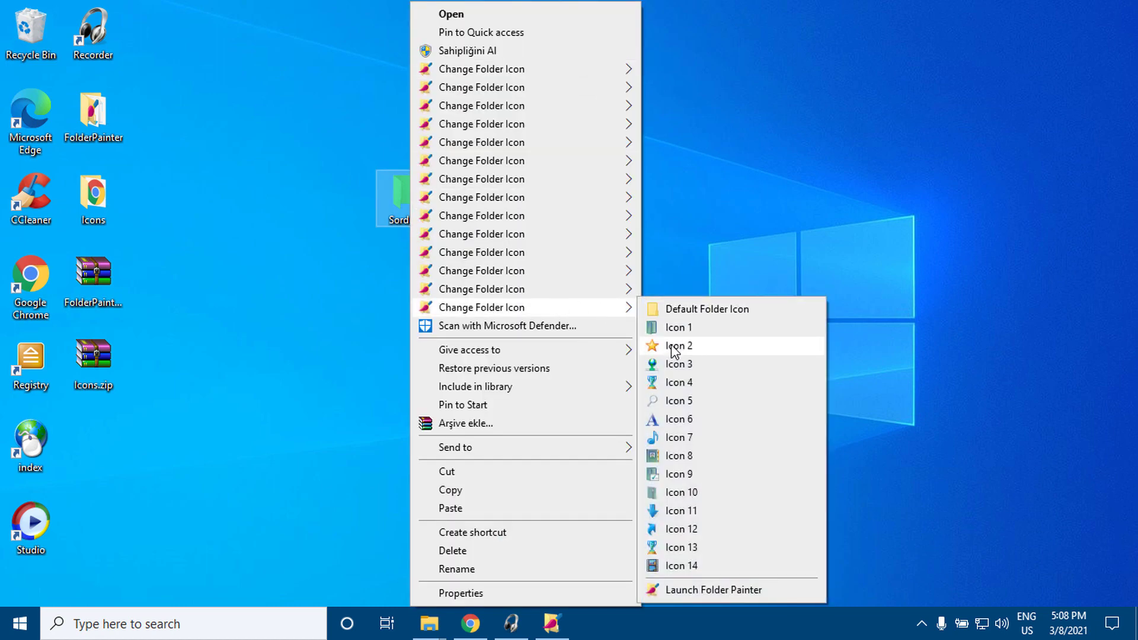
left_click(678, 383)
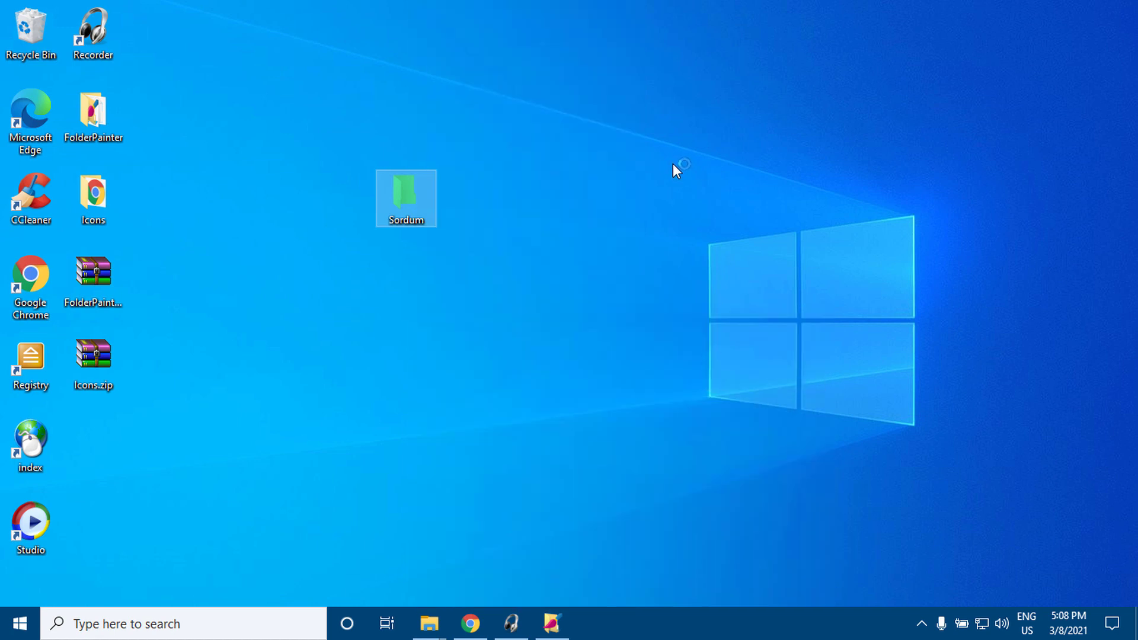
Open Sordum, enable 'Change the icon of subfolders' on the selected menu, and install the menus
double_click(413, 216)
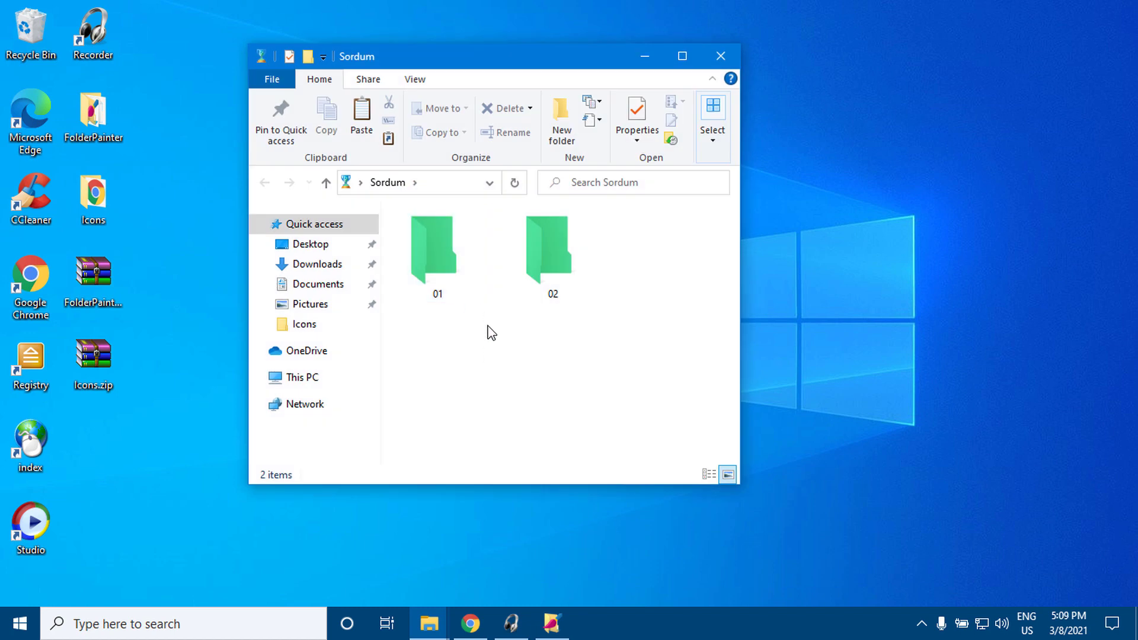
left_click(551, 623)
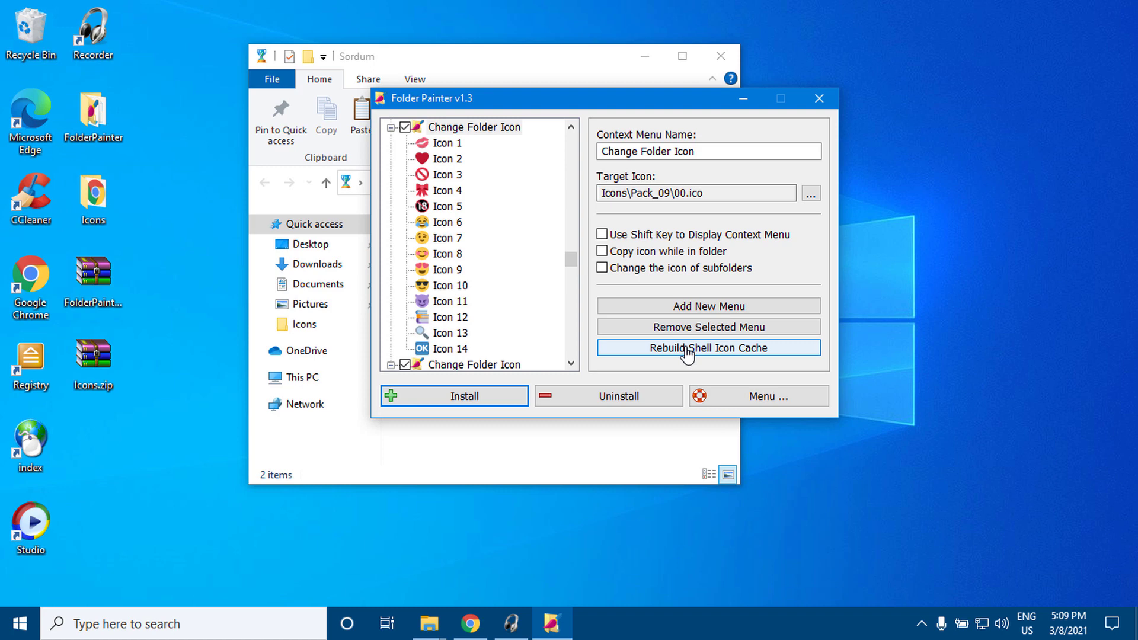
left_click(602, 270)
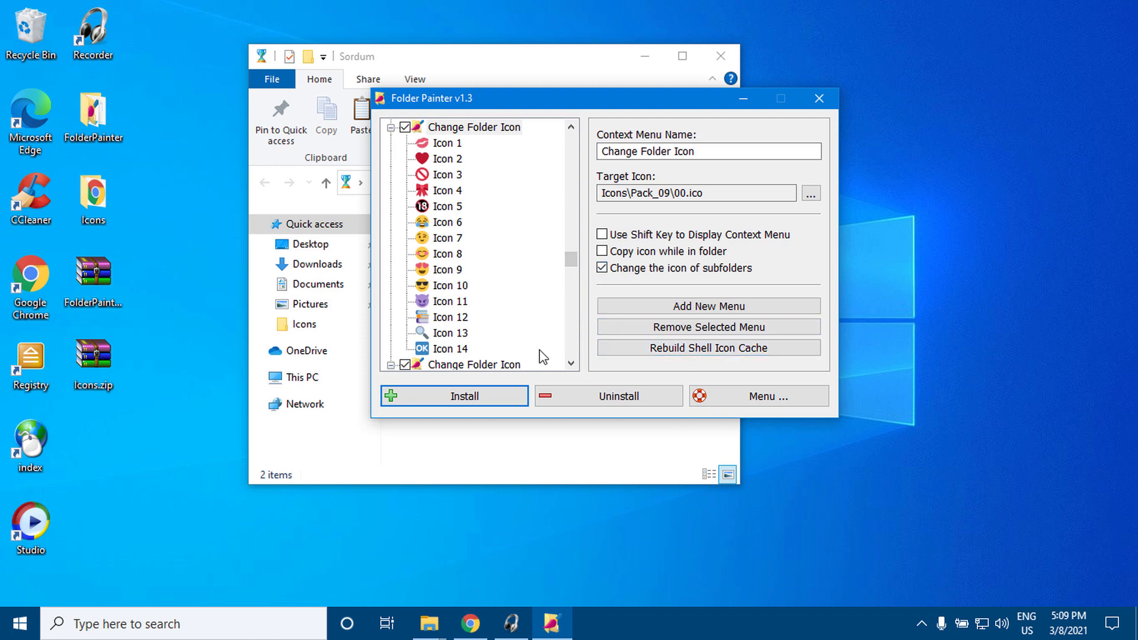
left_click(474, 402)
Turn on subfolder icon changing for the Pack_15 Change Folder Icon menu
left_click_drag(574, 266, 595, 350)
left_click(462, 192)
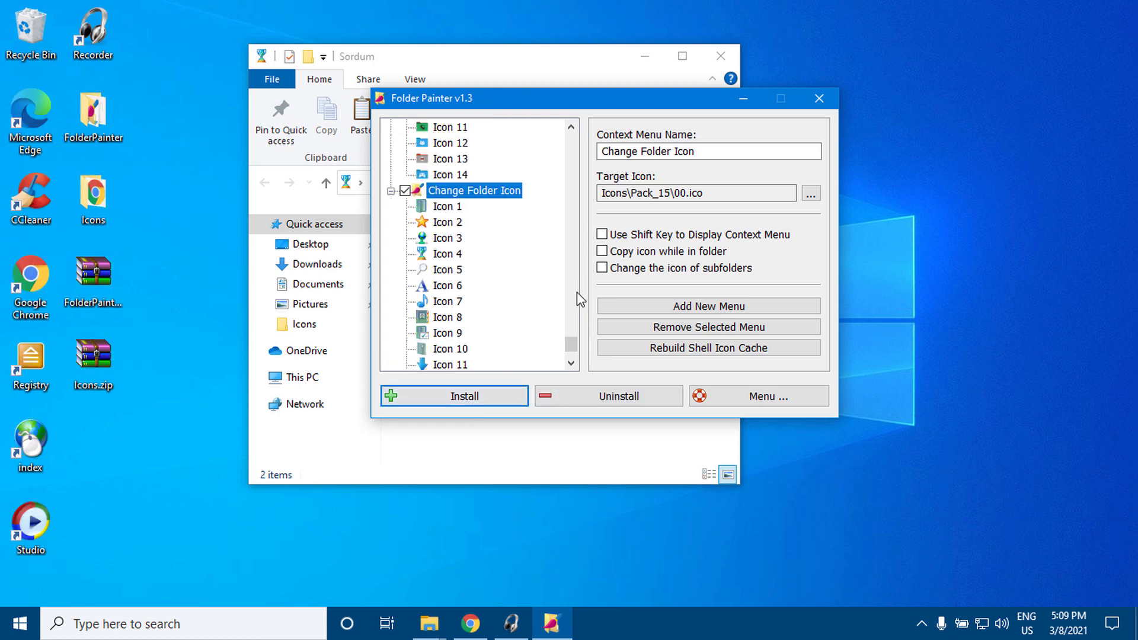
left_click(603, 268)
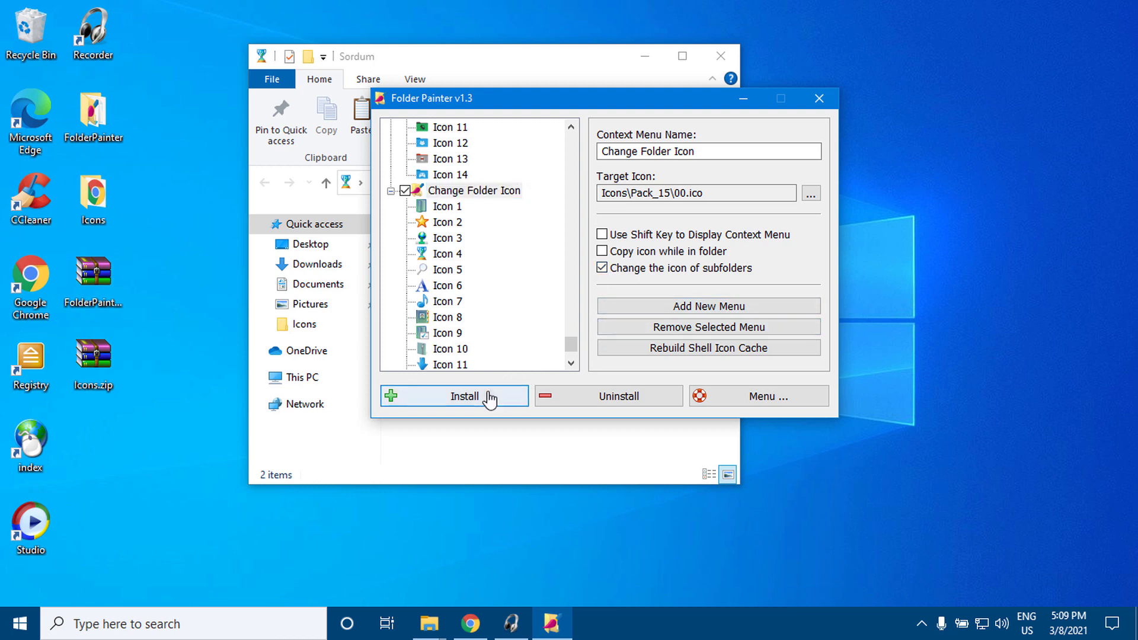
left_click(742, 100)
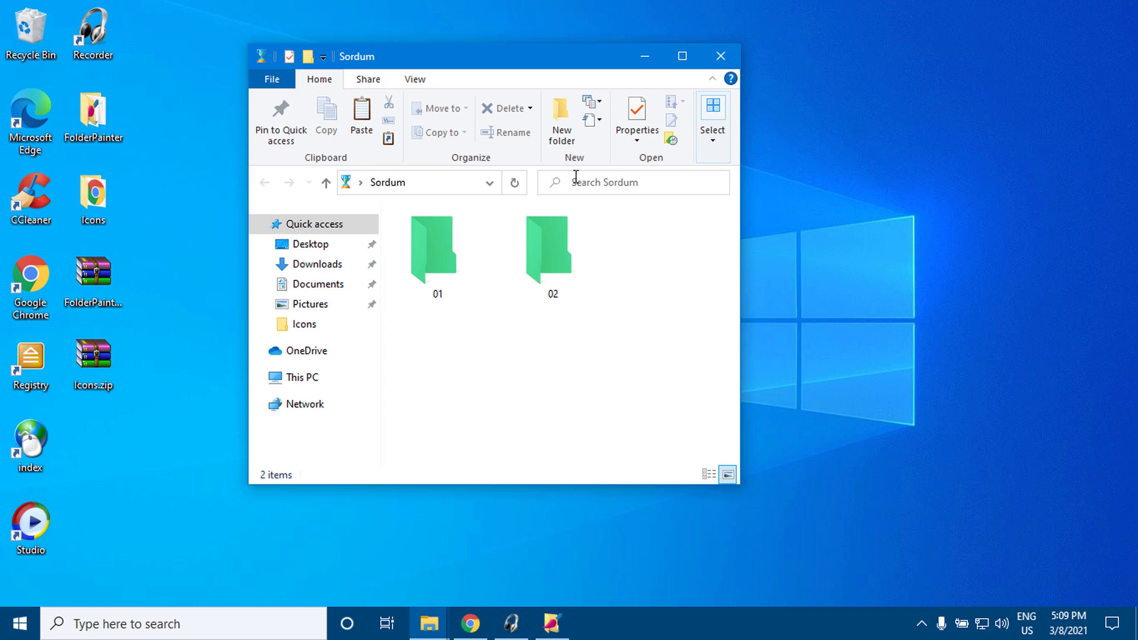
Reapply Icon 4 to the Sordum folder and its subfolders
left_click(646, 56)
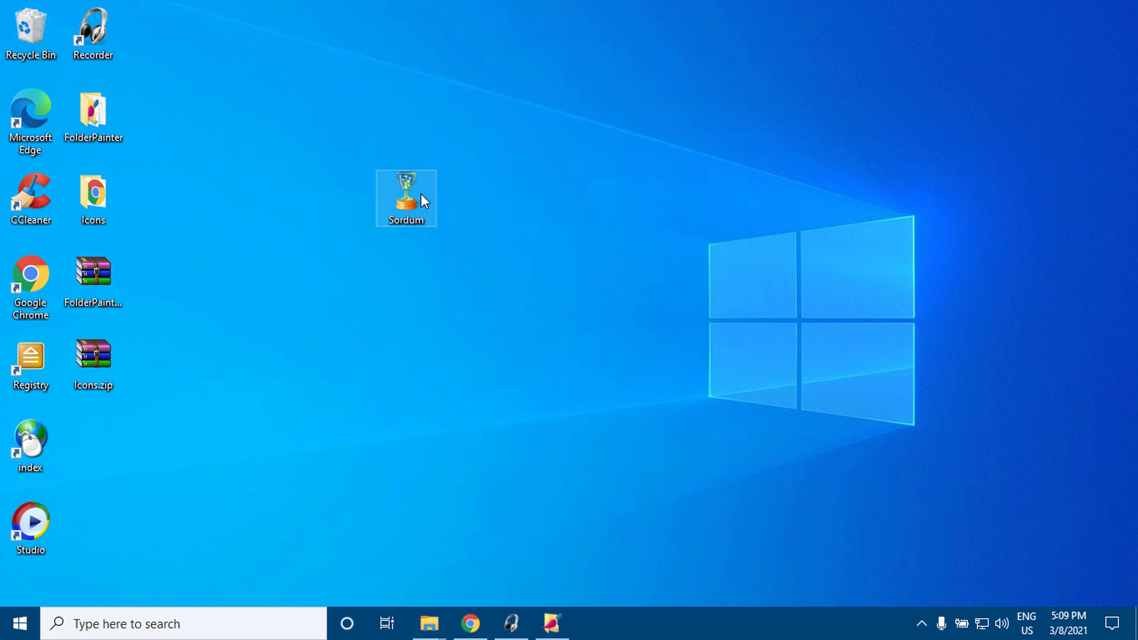
right_click(412, 190)
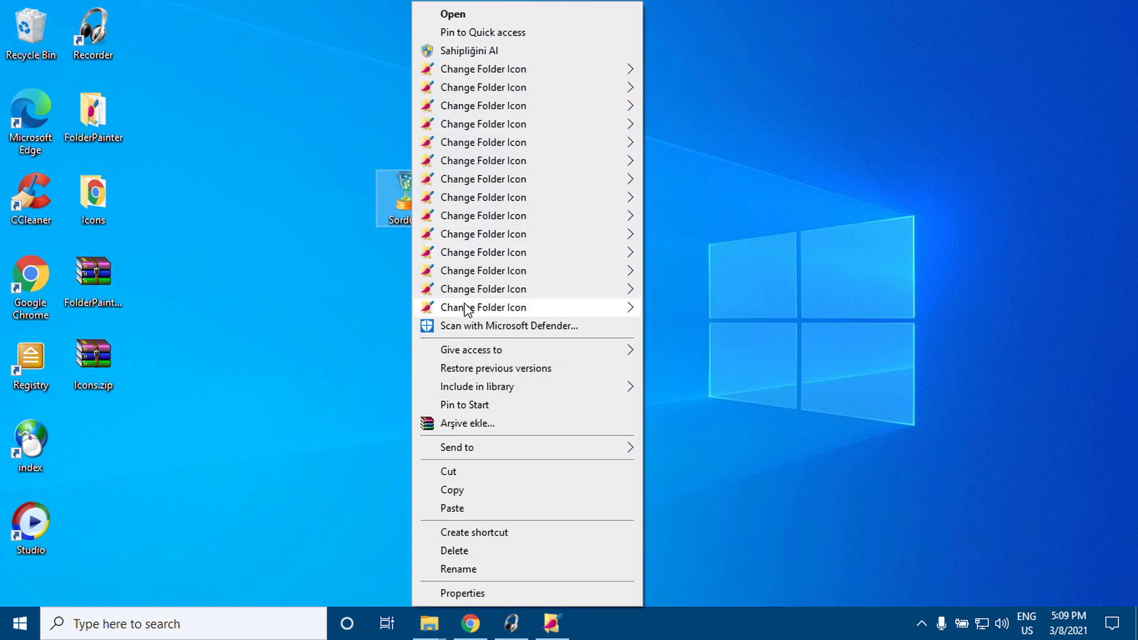
mouse_move(468, 308)
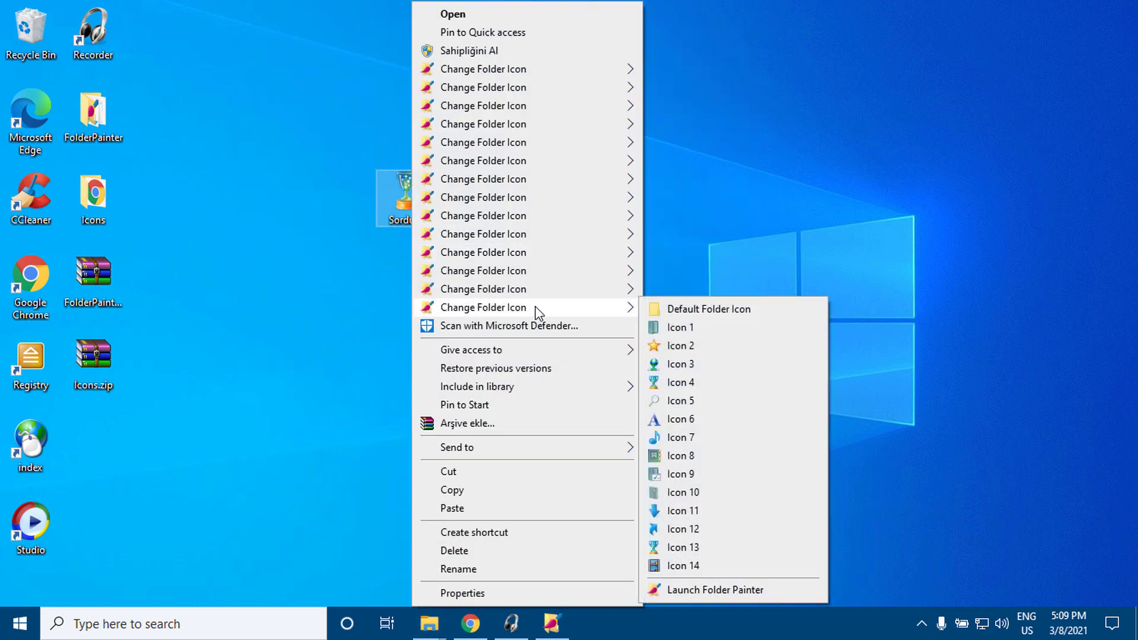
left_click(700, 383)
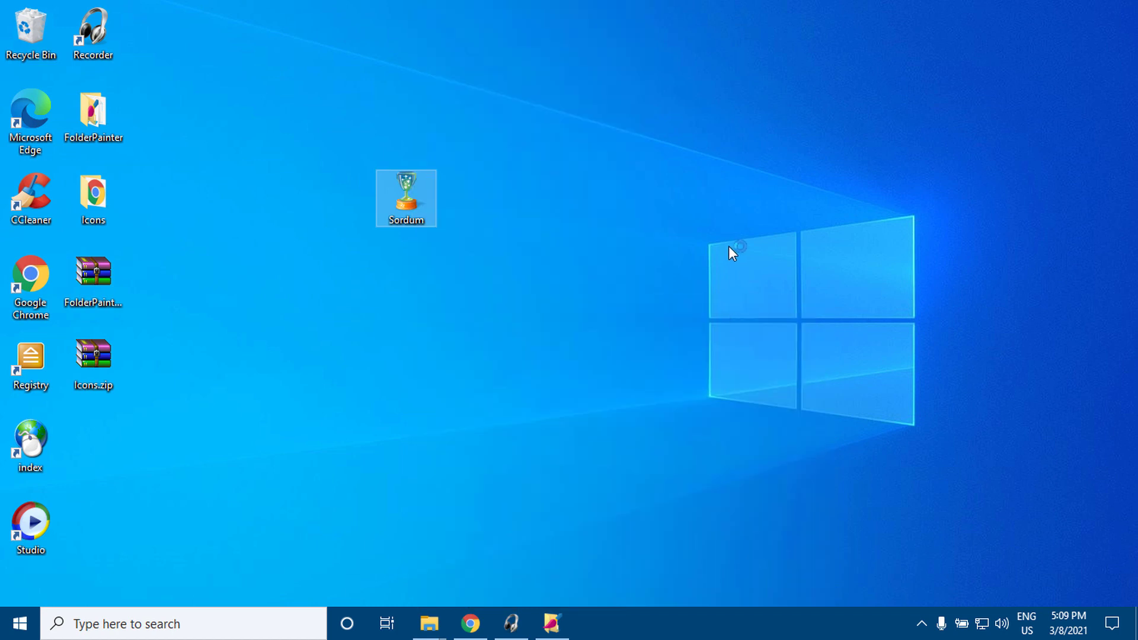
Open Sordum\01 to check the test subfolder shows the trophy icon, then close it
double_click(415, 213)
left_click(429, 275)
double_click(429, 275)
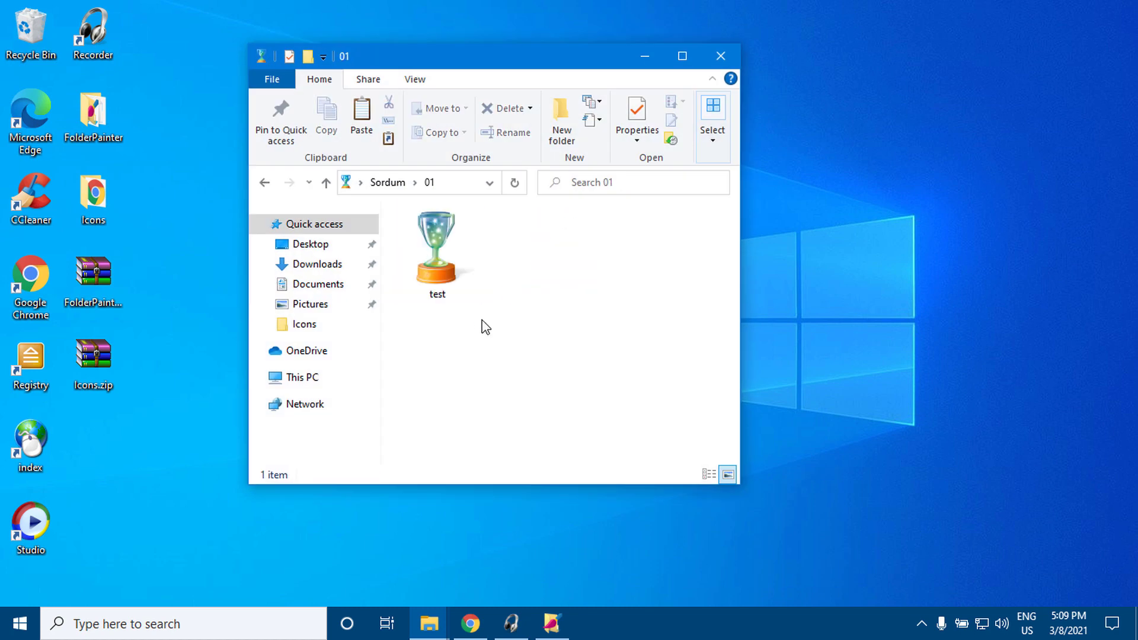
left_click(722, 56)
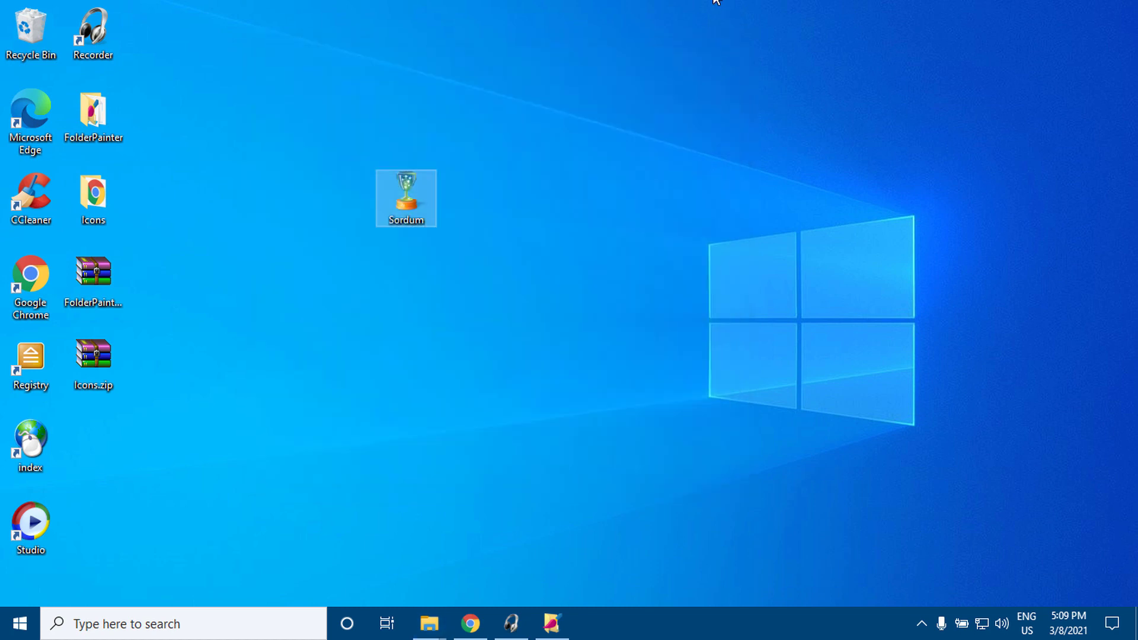
Uninstall the icon menus and confirm Sordum's context menu no longer lists Change Folder Icon
left_click(557, 619)
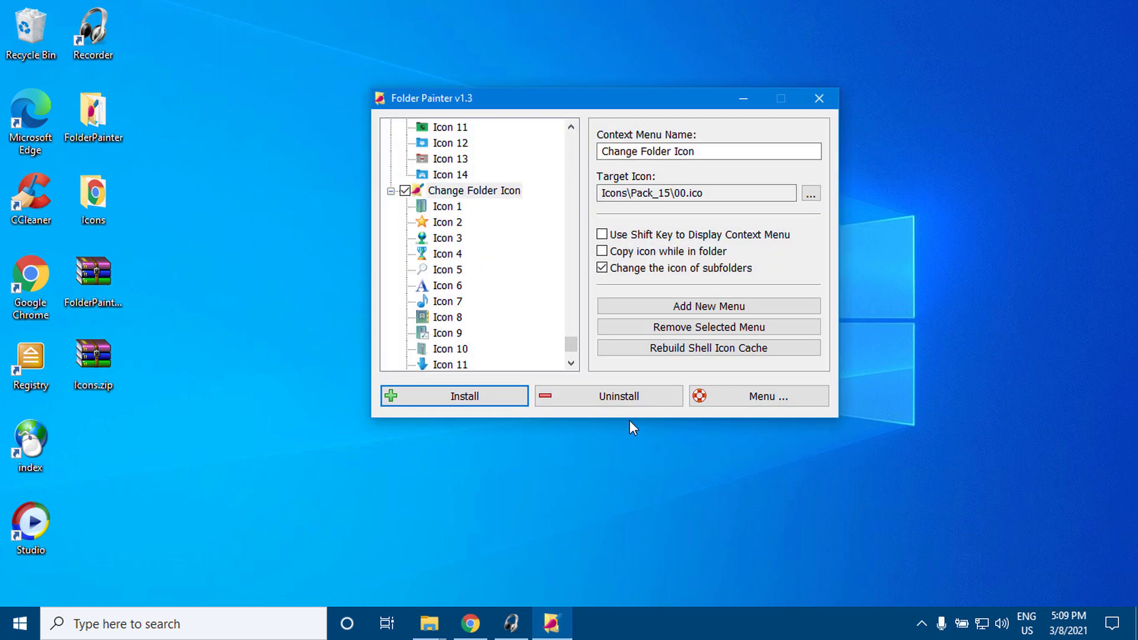
left_click(619, 403)
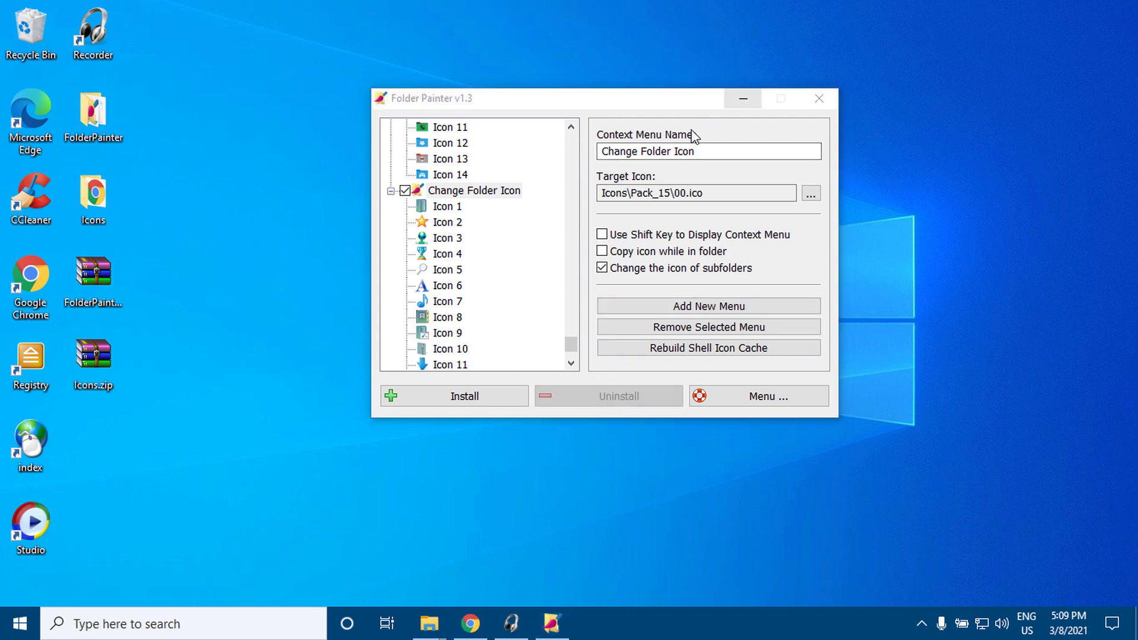
left_click(741, 101)
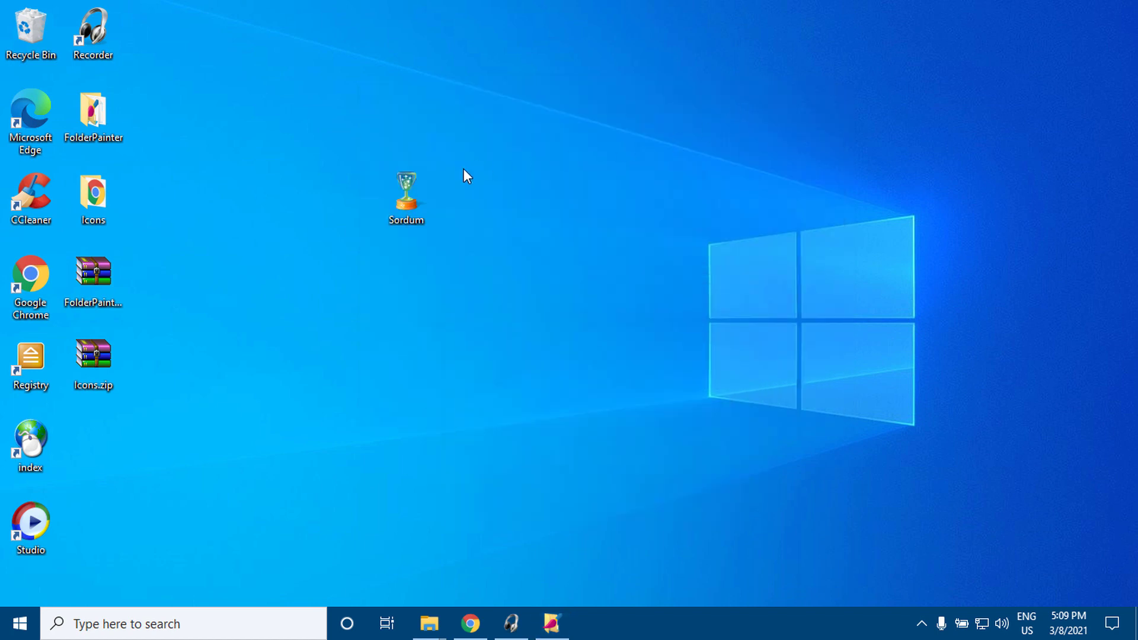
right_click(405, 185)
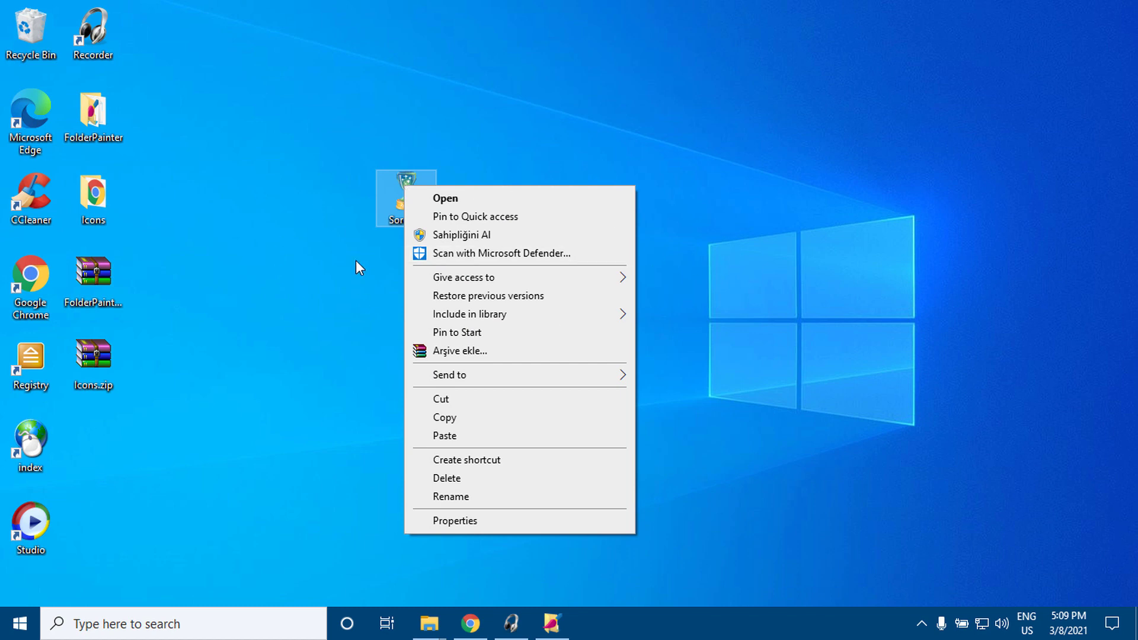
left_click(801, 162)
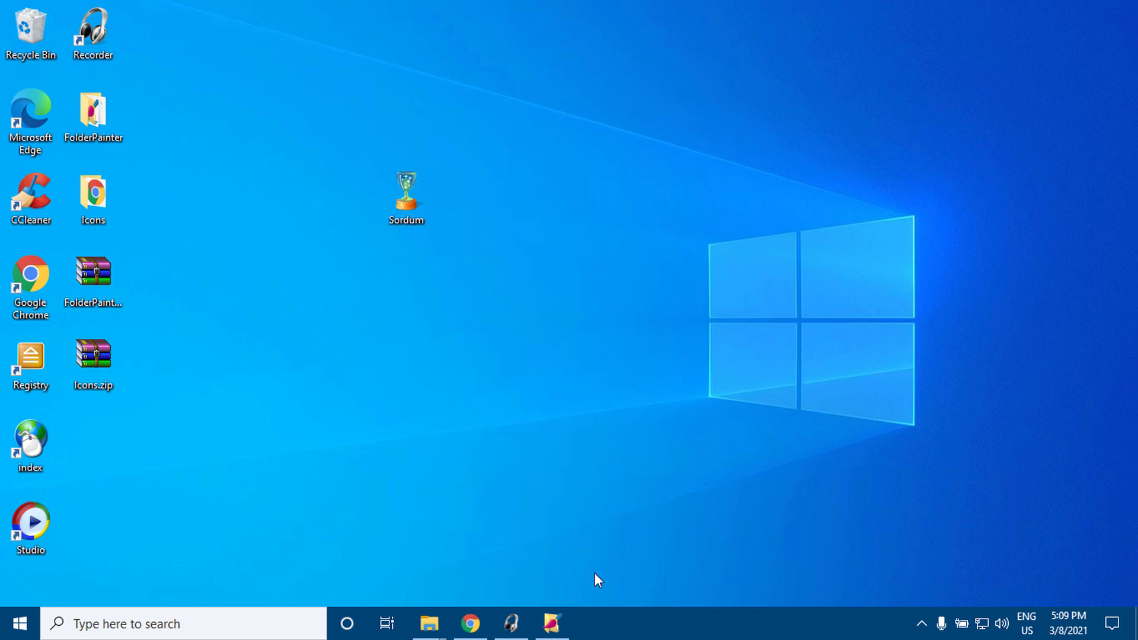
Remove all extra Change Folder Icon menus, leaving only the Pack_01 group
left_click(554, 623)
left_click_drag(575, 345, 590, 133)
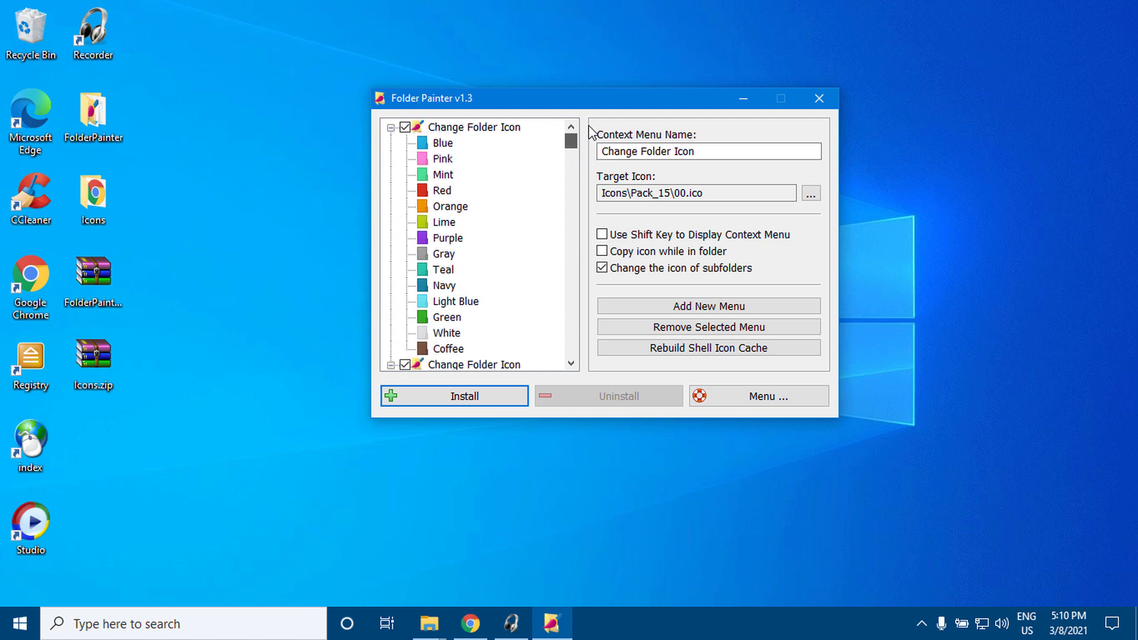
scroll(502, 178, "down", 7)
left_click(474, 285)
left_click(756, 334)
left_click(757, 334)
left_click(757, 334)
left_click(757, 333)
left_click(756, 334)
left_click(757, 334)
left_click(757, 334)
left_click(757, 334)
left_click(757, 333)
left_click(757, 334)
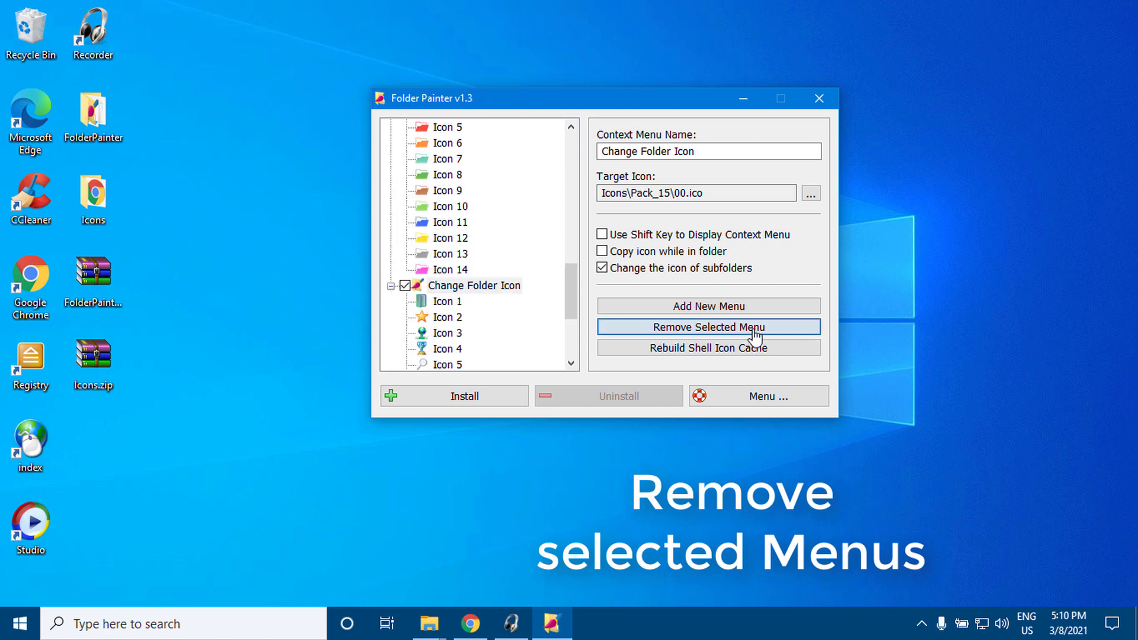
left_click(757, 334)
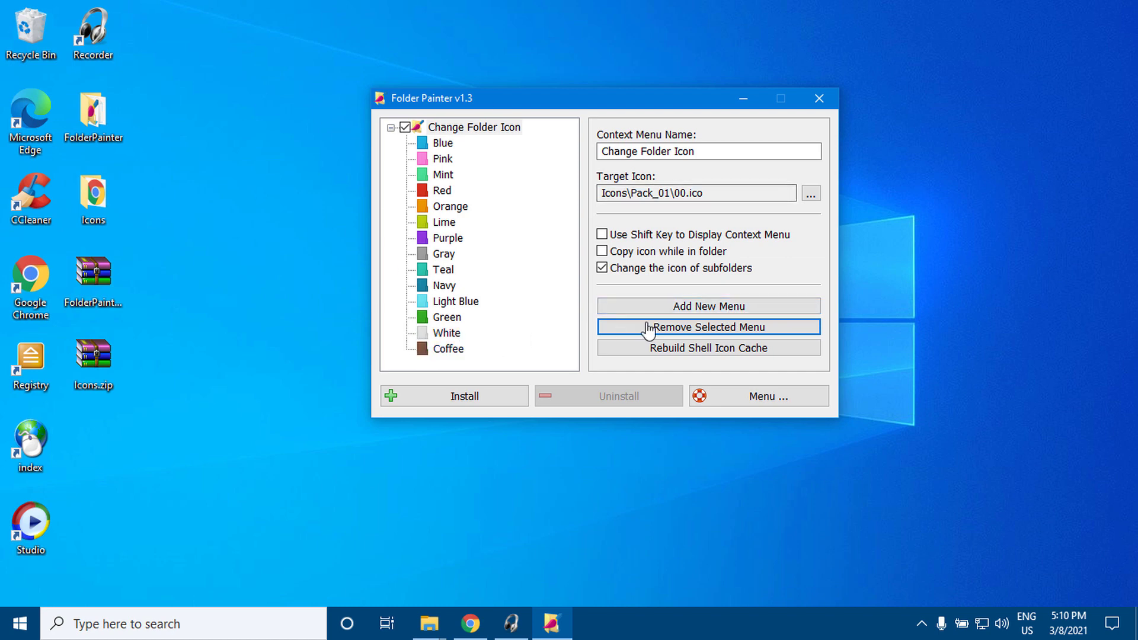
Add two new icon menus targeting Pack_02 and Pack_03
left_click(705, 313)
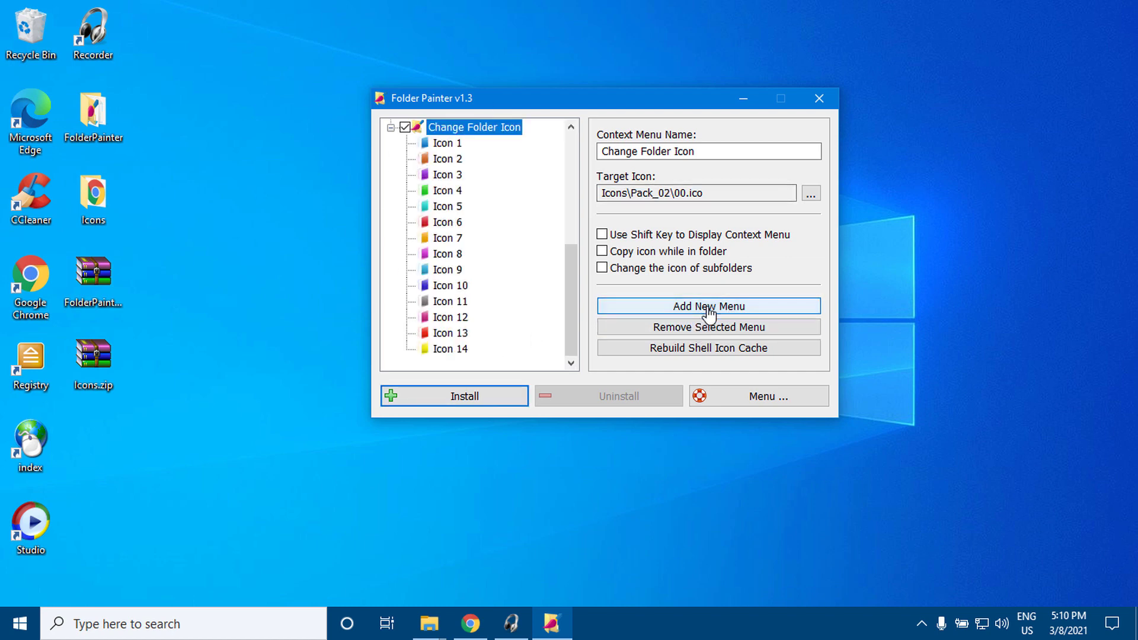
left_click(707, 313)
left_click_drag(569, 332, 587, 350)
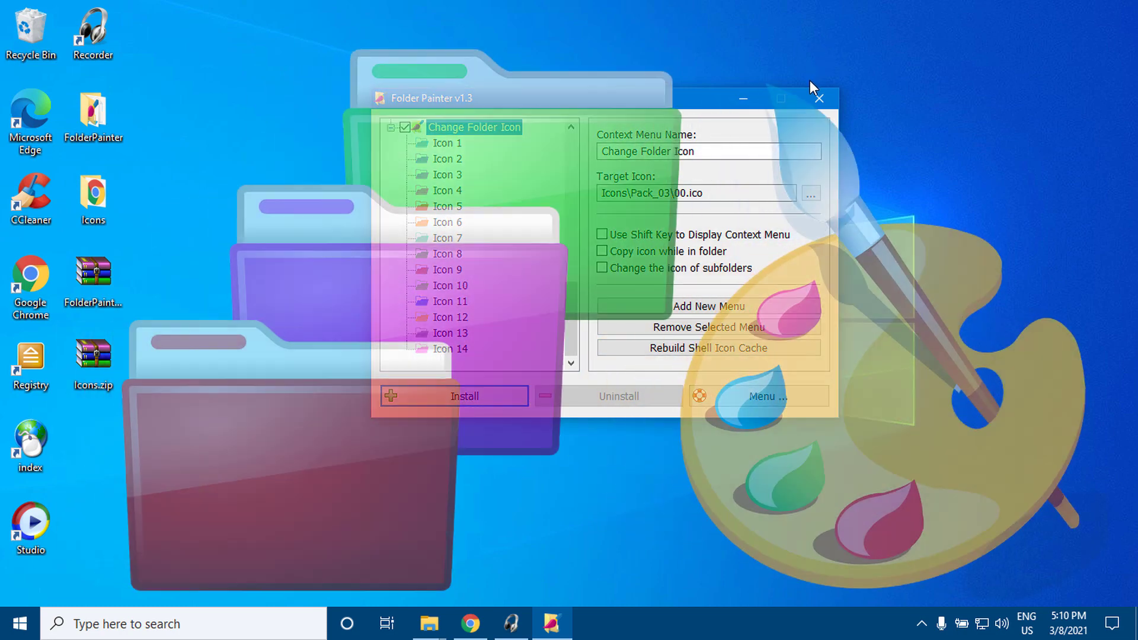